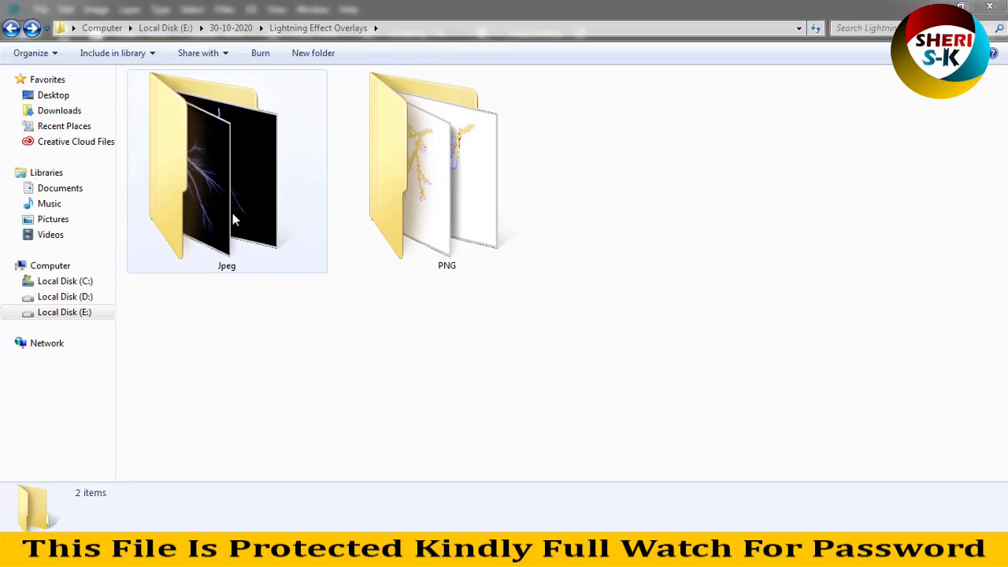
Browse the PNG lightning overlays and check the details of 12.png
double_click(466, 181)
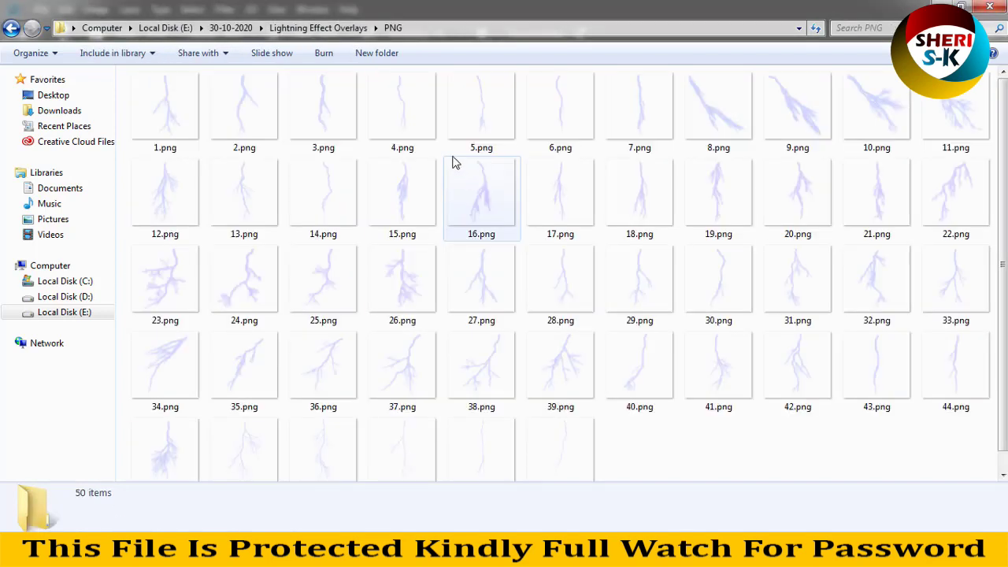
scroll(334, 192, down, 1)
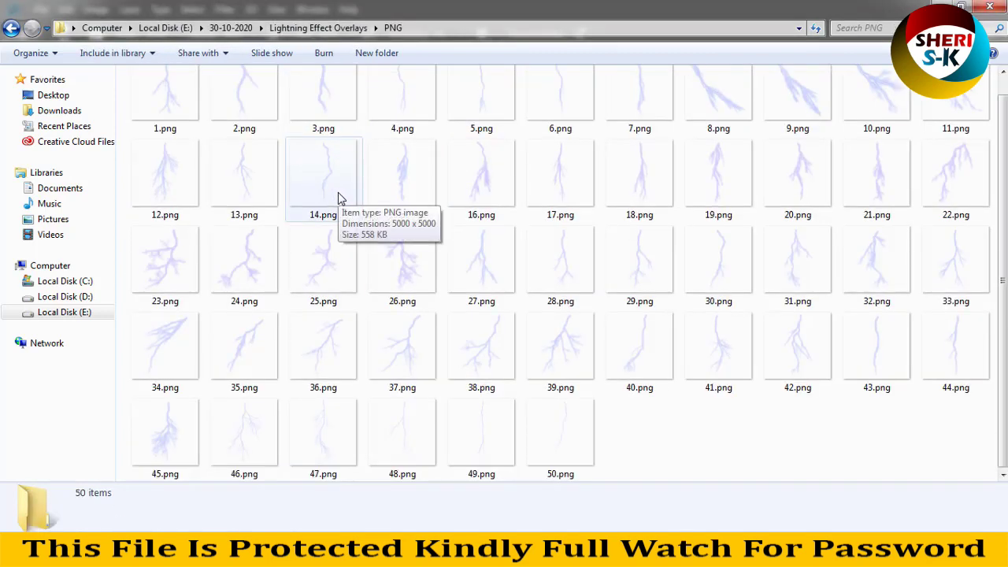
scroll(347, 246, up, 1)
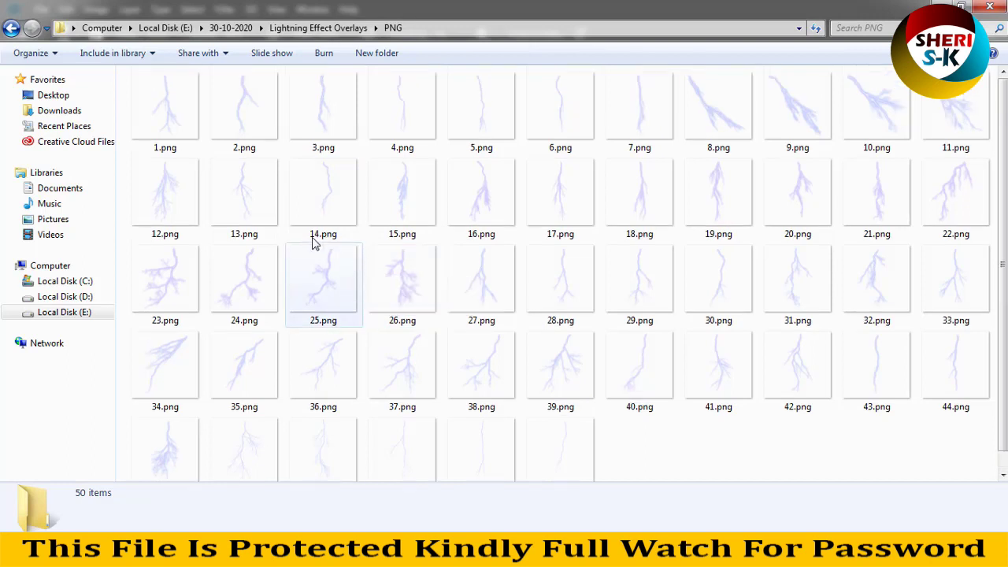
mouse_move(165, 175)
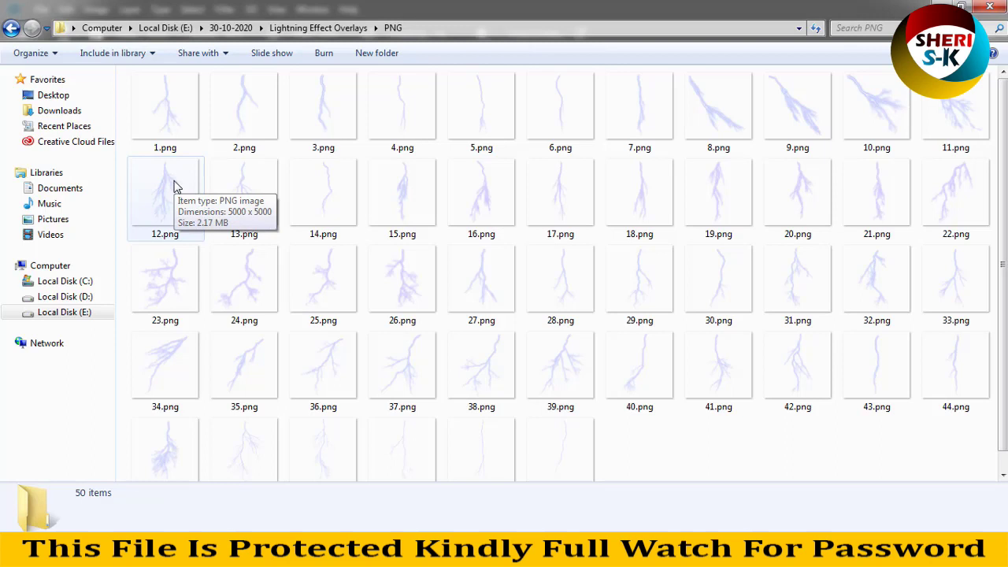
click(175, 187)
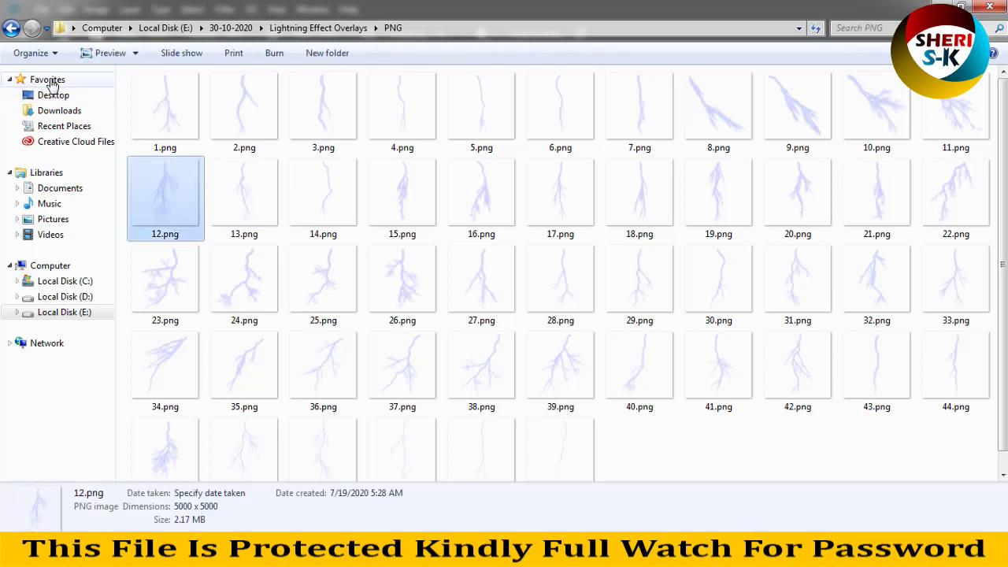
click(12, 29)
In the Jpeg folder, check 13.jpg and 24.jpg, then preview 1.jpg
double_click(211, 150)
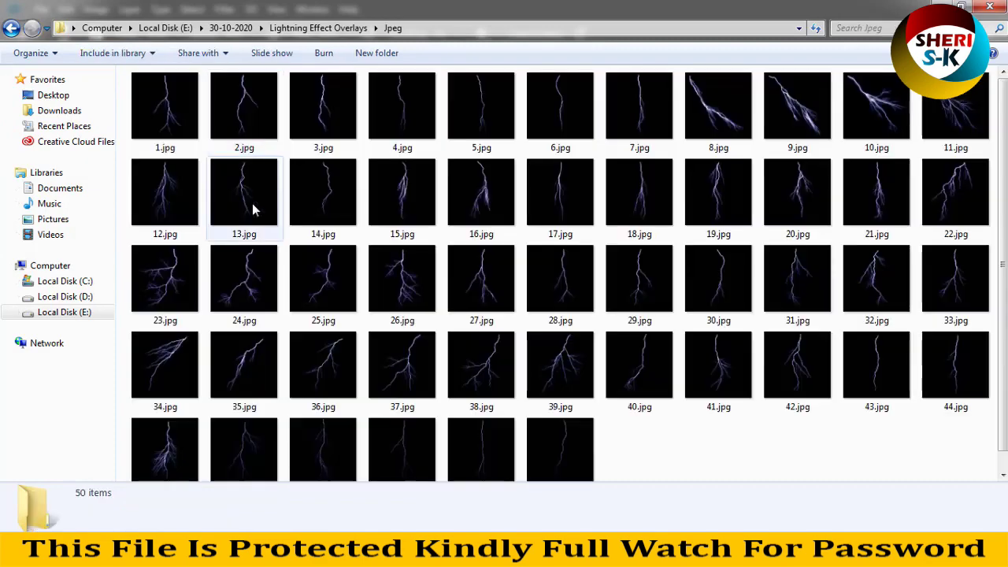
scroll(259, 265, down, 1)
scroll(261, 265, up, 1)
scroll(262, 266, down, 1)
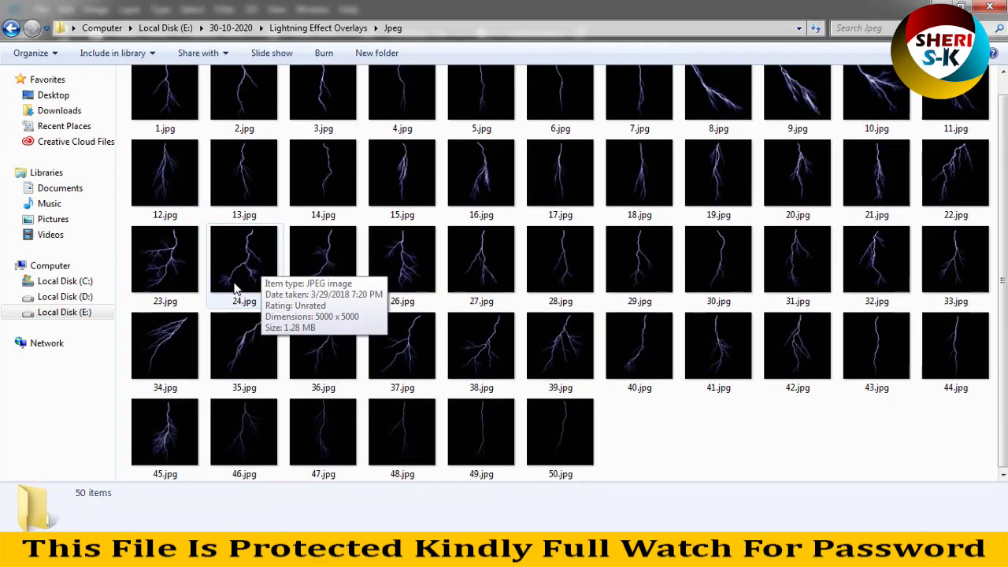
click(243, 194)
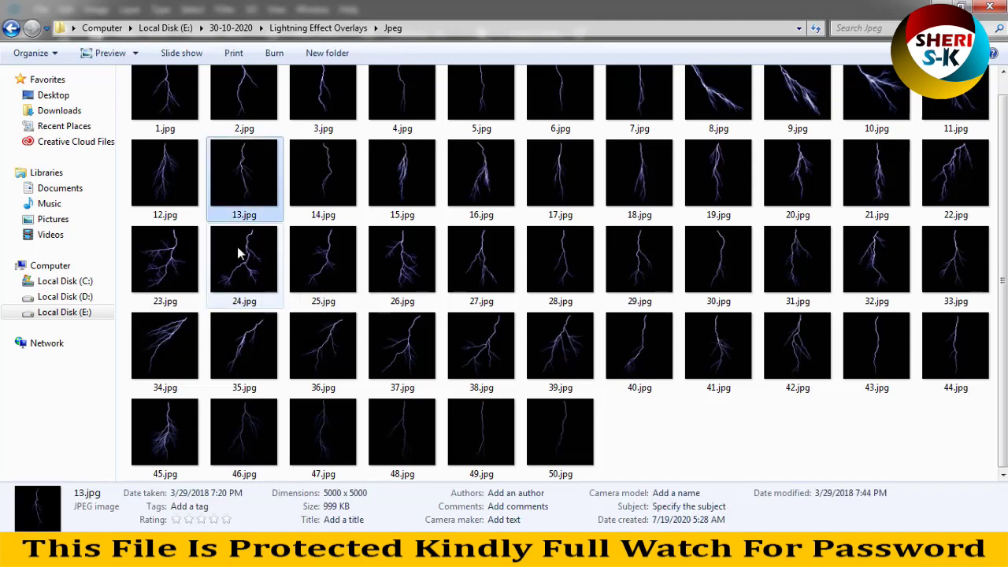
click(242, 276)
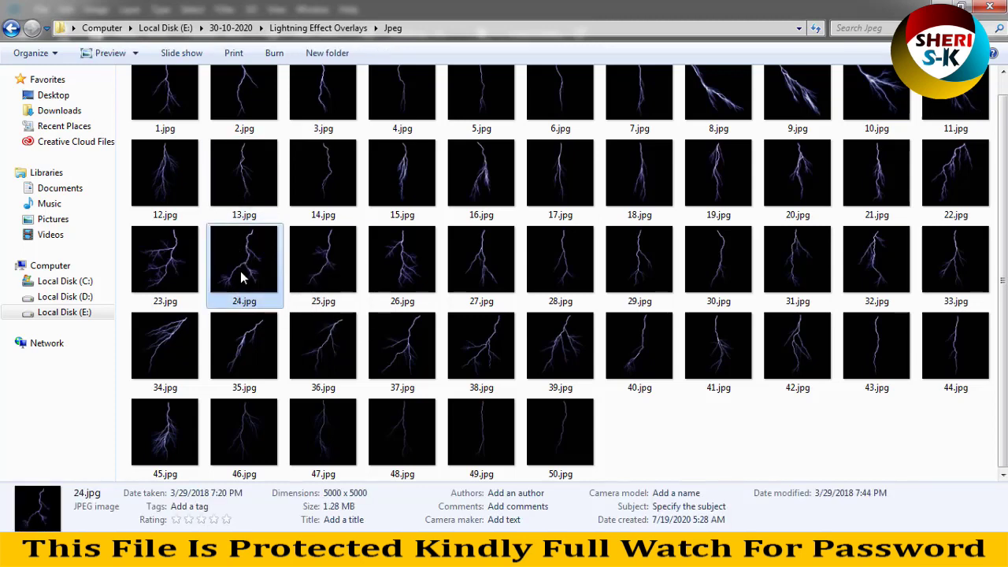
mouse_move(640, 259)
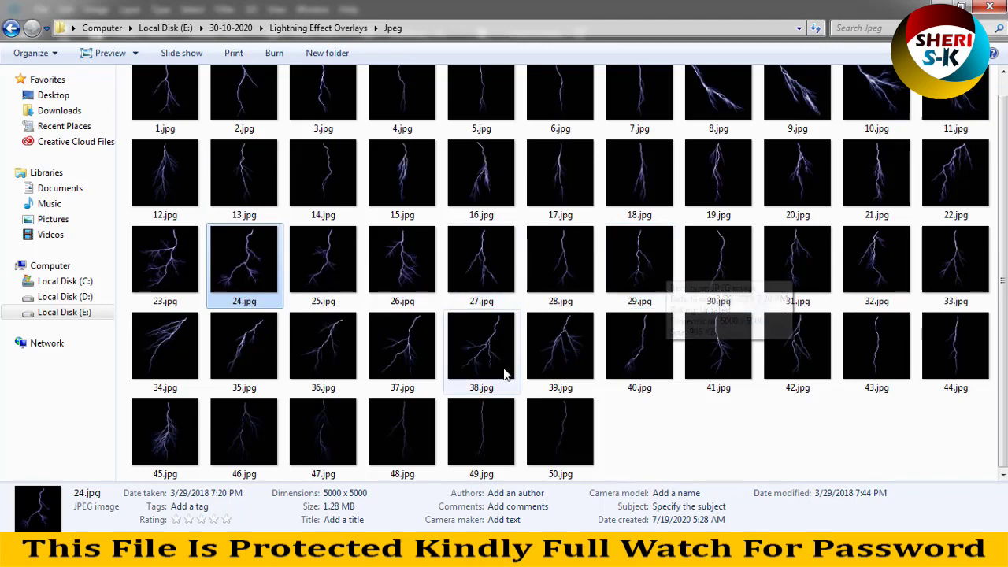
scroll(504, 371, up, 2)
double_click(148, 116)
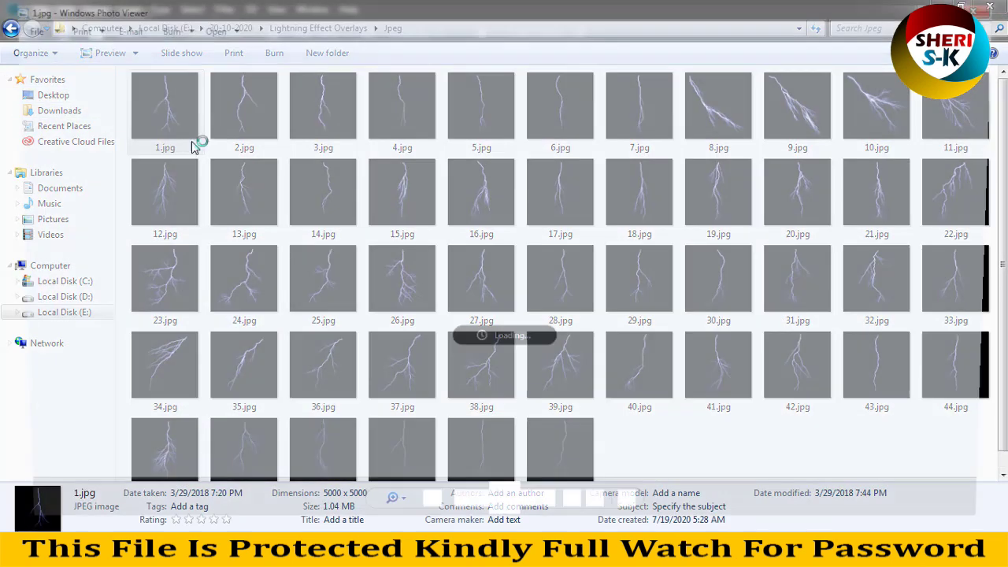
Look over the 1.jpg preview, close it, and glance through the PNG folder
scroll(490, 313, up, 1)
scroll(549, 228, up, 2)
scroll(549, 228, down, 3)
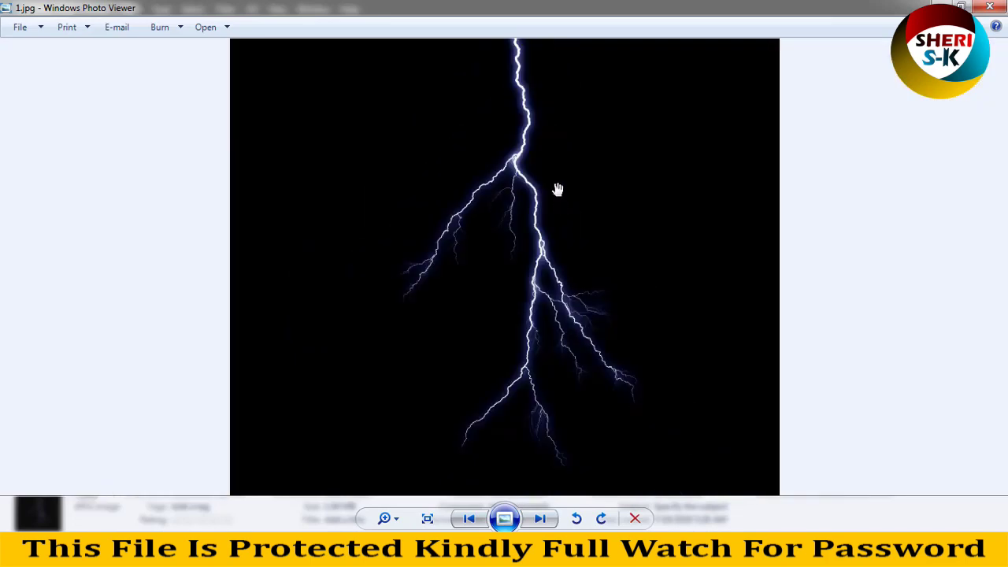
click(988, 6)
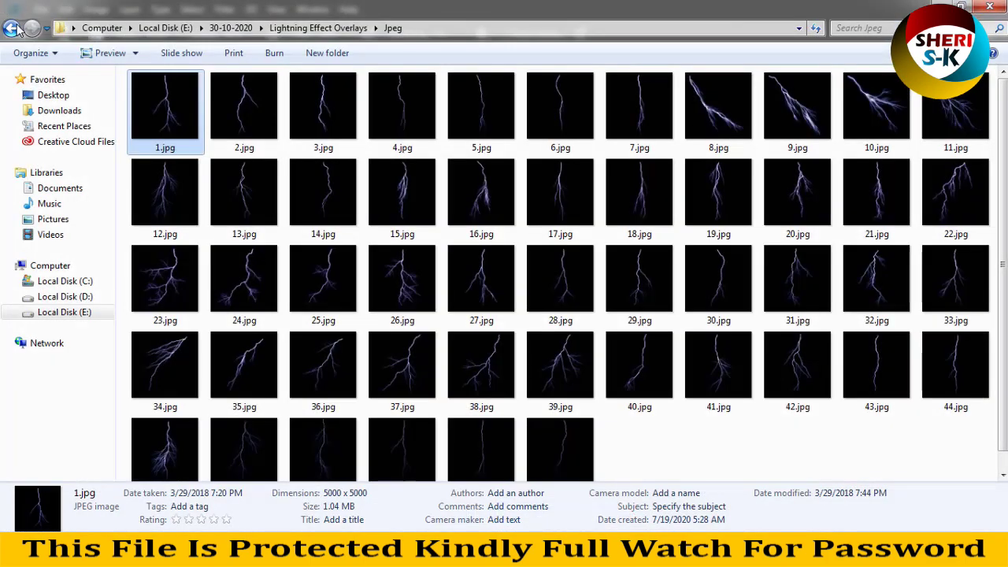
click(15, 28)
double_click(441, 223)
scroll(307, 217, down, 1)
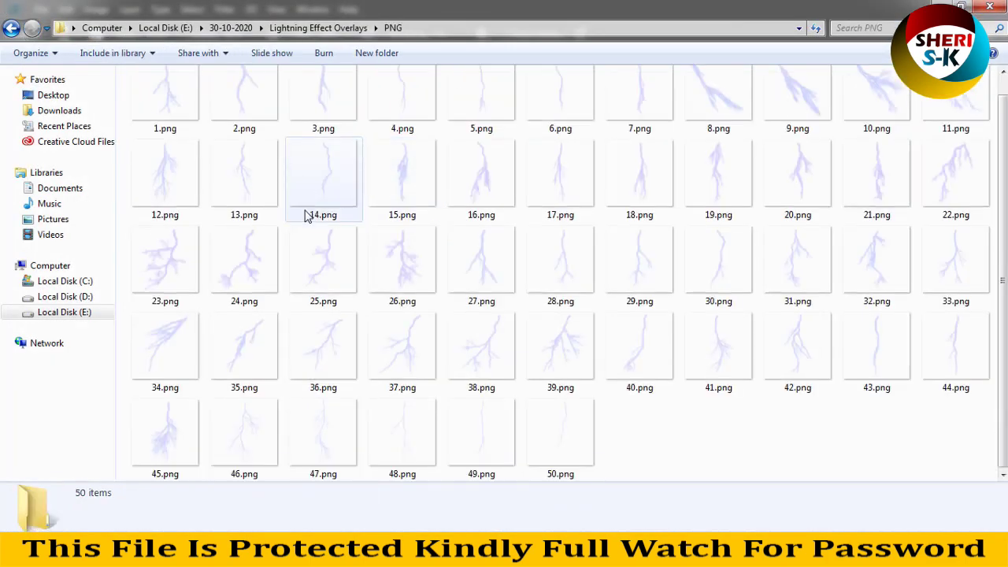
mouse_move(328, 239)
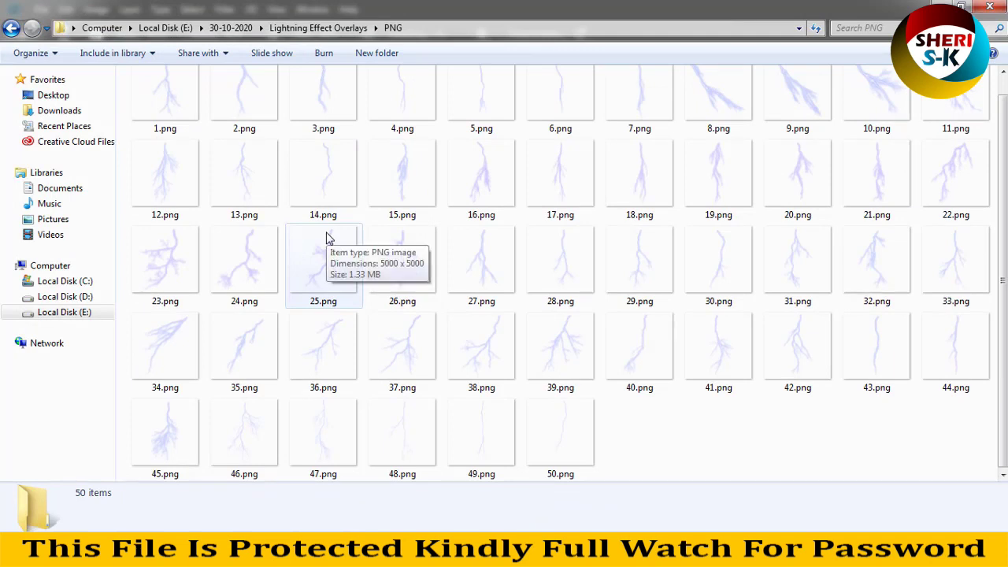
click(11, 29)
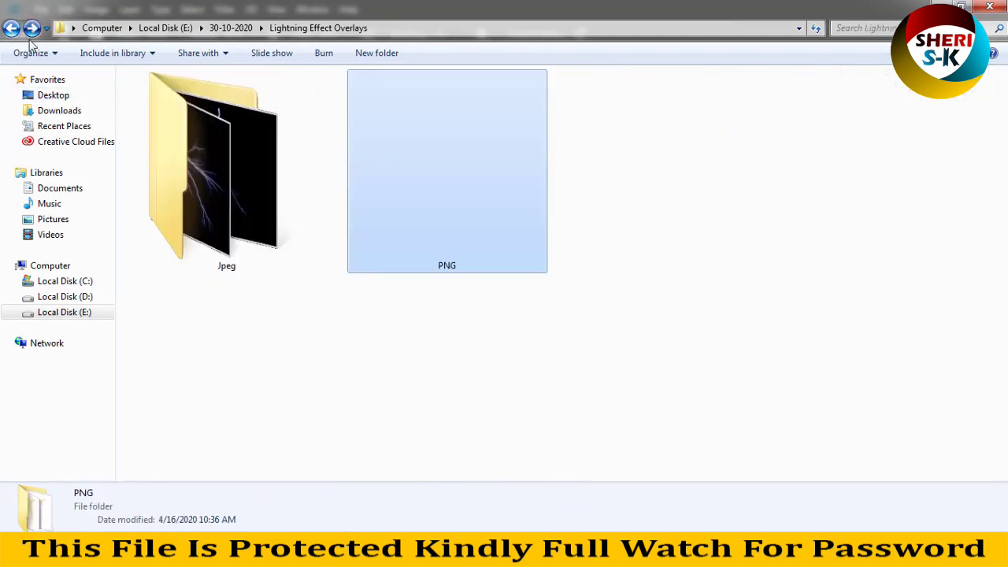
Preview 2.jpg from the Jpeg folder, then go back to the PNG overlays folder
double_click(214, 141)
double_click(242, 102)
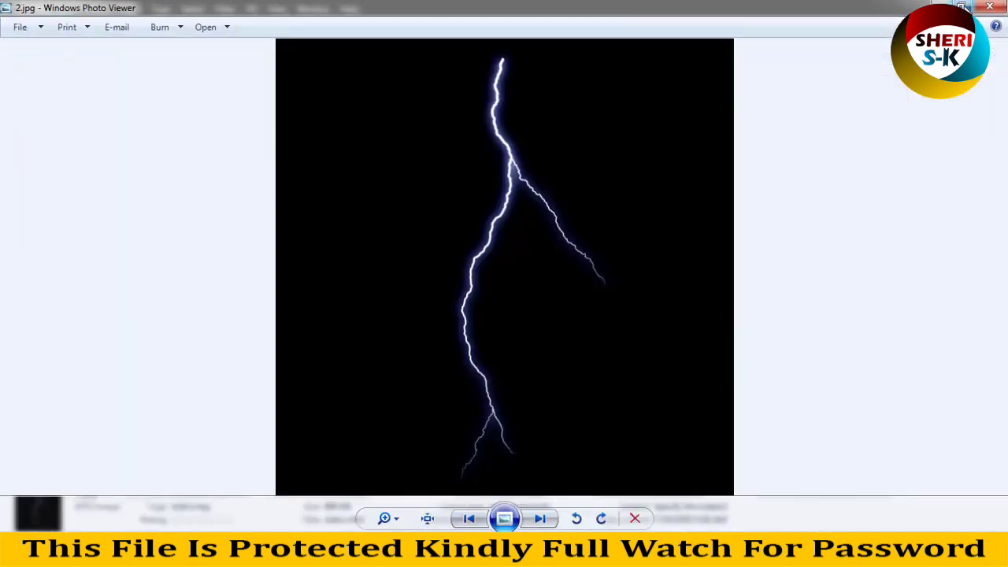
click(989, 7)
click(11, 28)
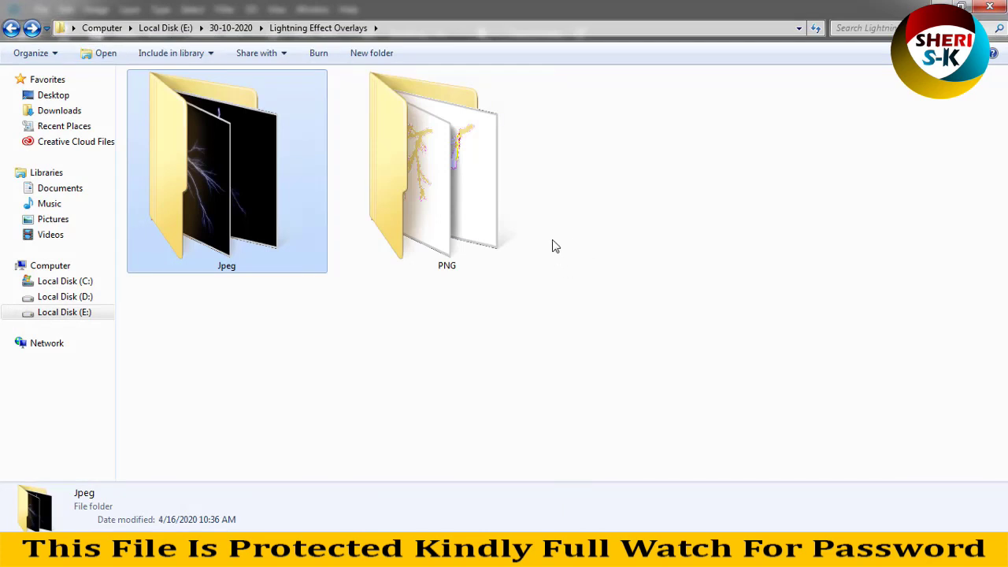
double_click(486, 189)
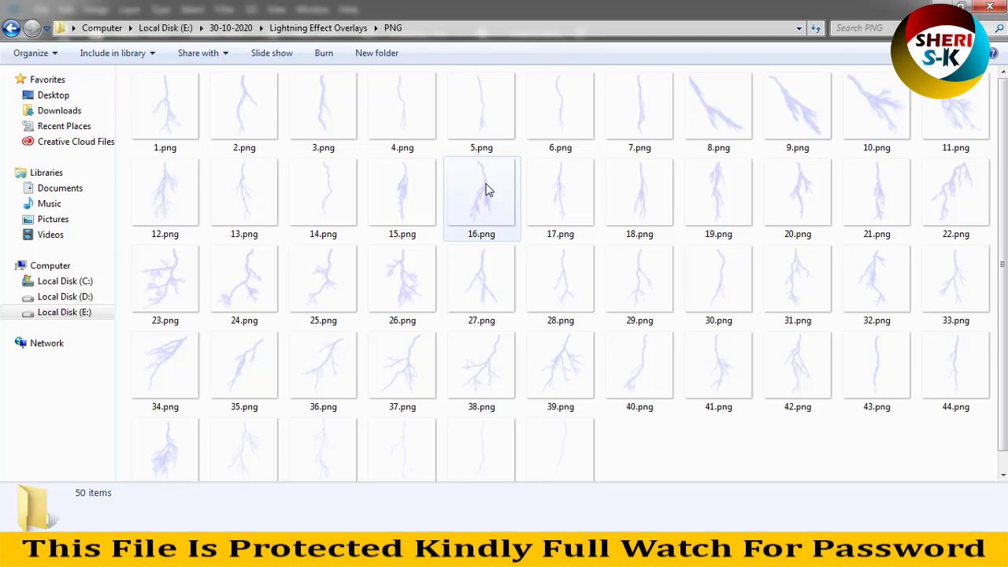
Step through the PNG overlays from 1.png, zooming and panning on one bolt
double_click(189, 85)
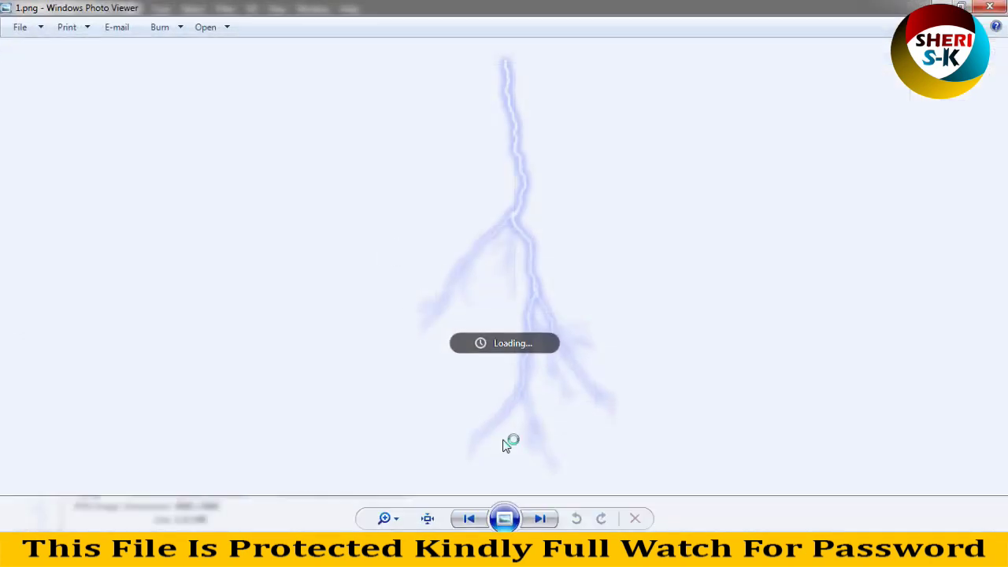
click(543, 518)
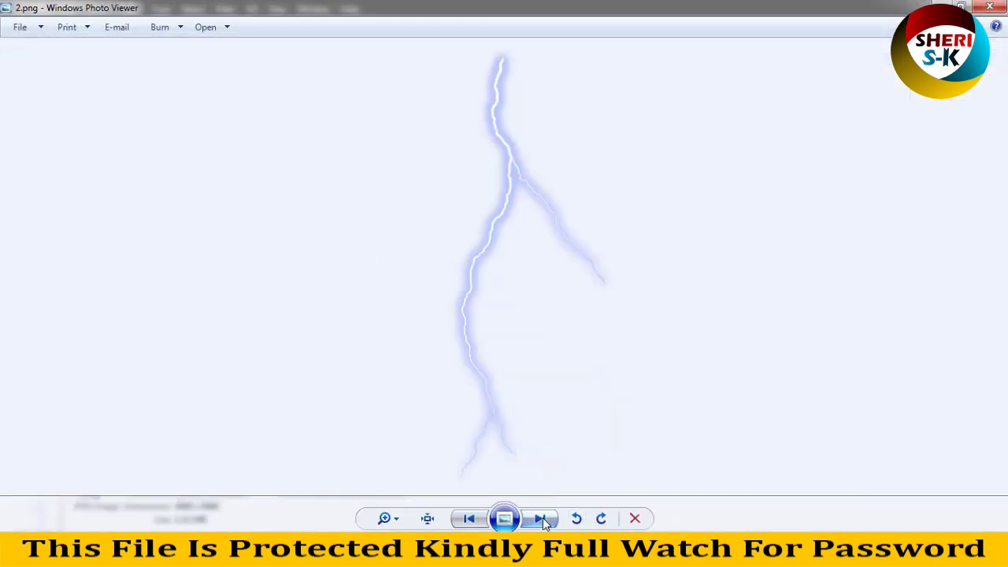
click(542, 518)
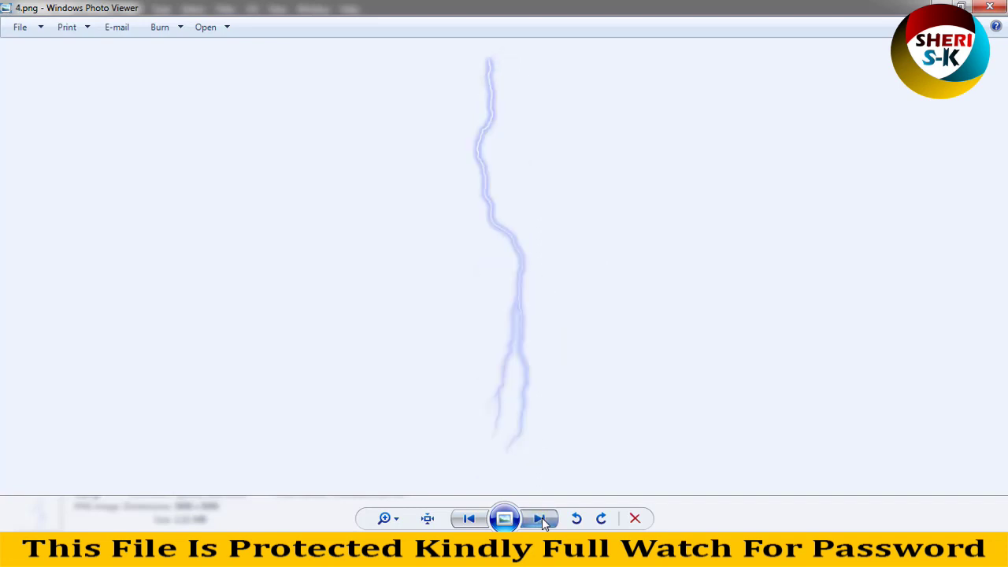
click(543, 518)
scroll(490, 164, up, 2)
scroll(518, 198, up, 2)
scroll(517, 225, up, 3)
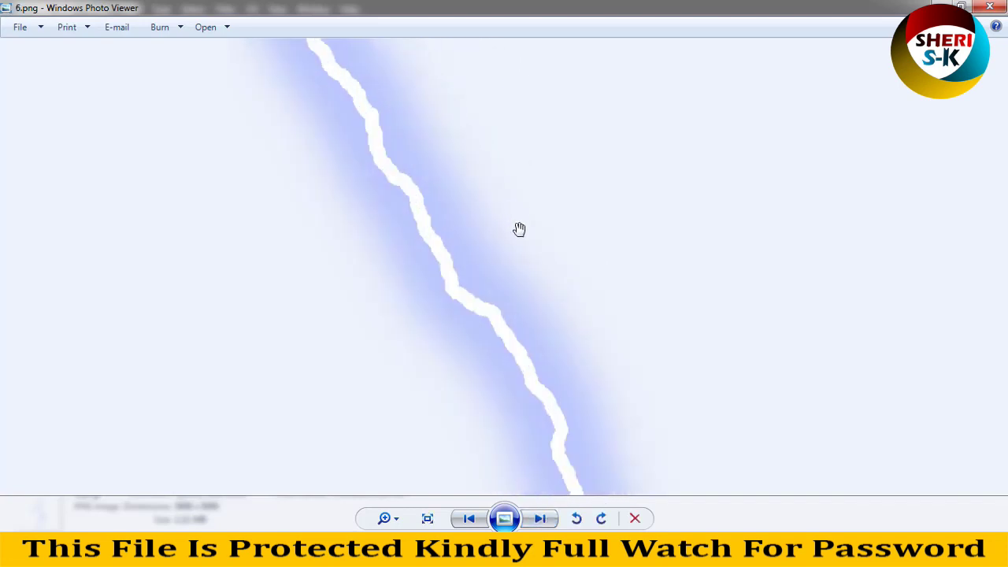
drag(600, 248, 602, 175)
click(986, 8)
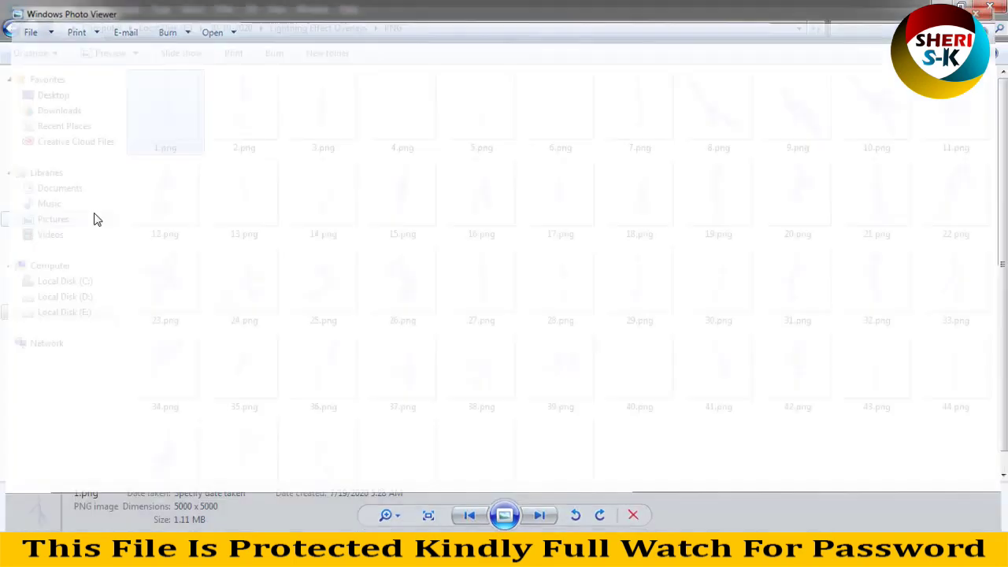
Preview 12.png, then drag it into Photoshop
double_click(173, 214)
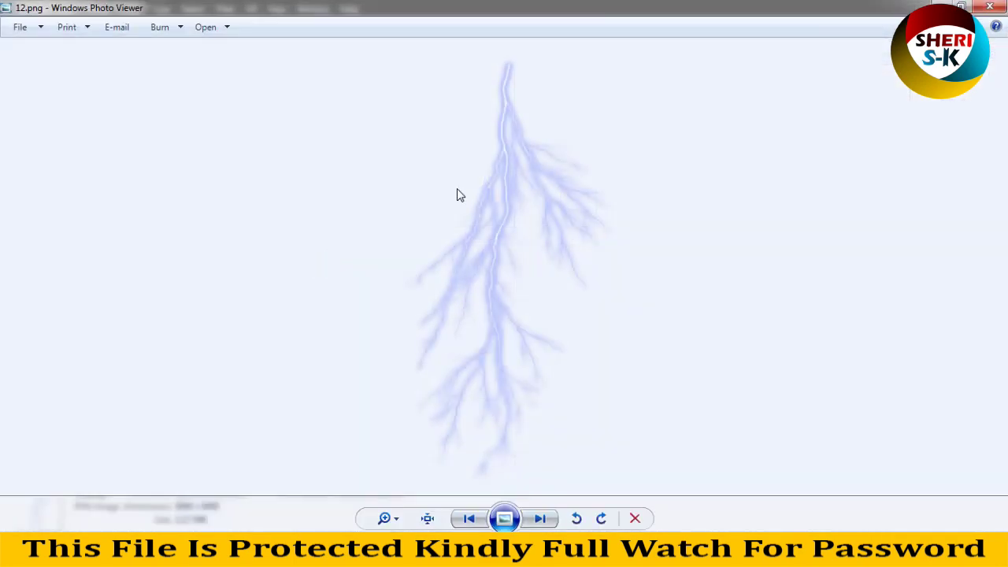
click(994, 6)
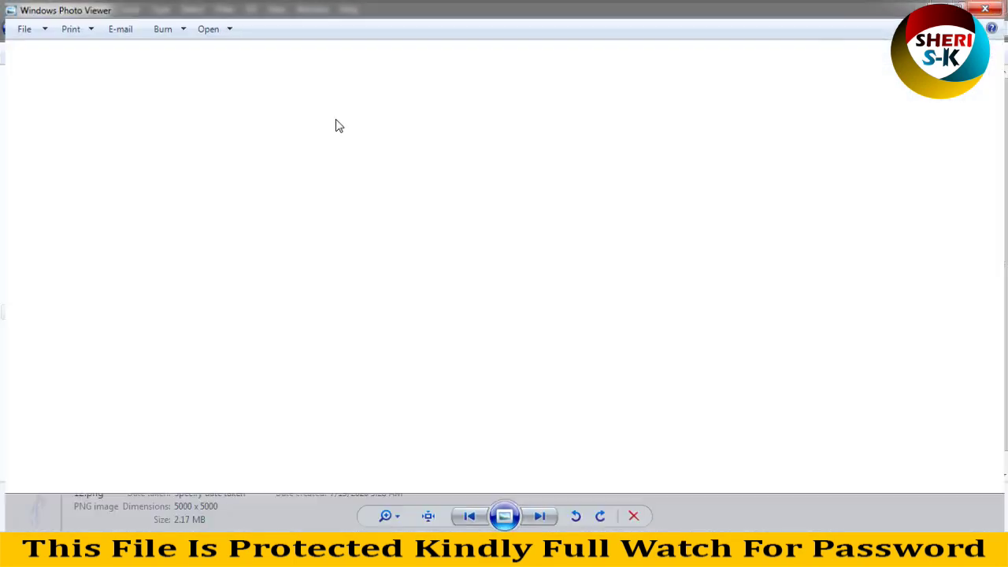
mouse_move(154, 205)
mouse_down()
mouse_move(293, 245)
mouse_move(282, 184)
mouse_up()
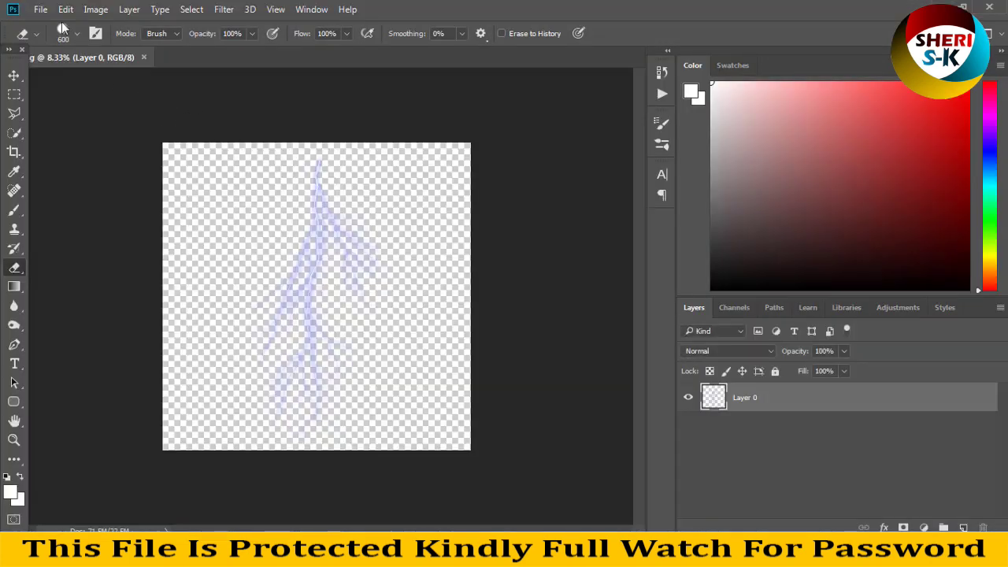
Browse the Stock Photos folder in File > Open and preview 1 (1).jpg full size
click(34, 9)
click(50, 37)
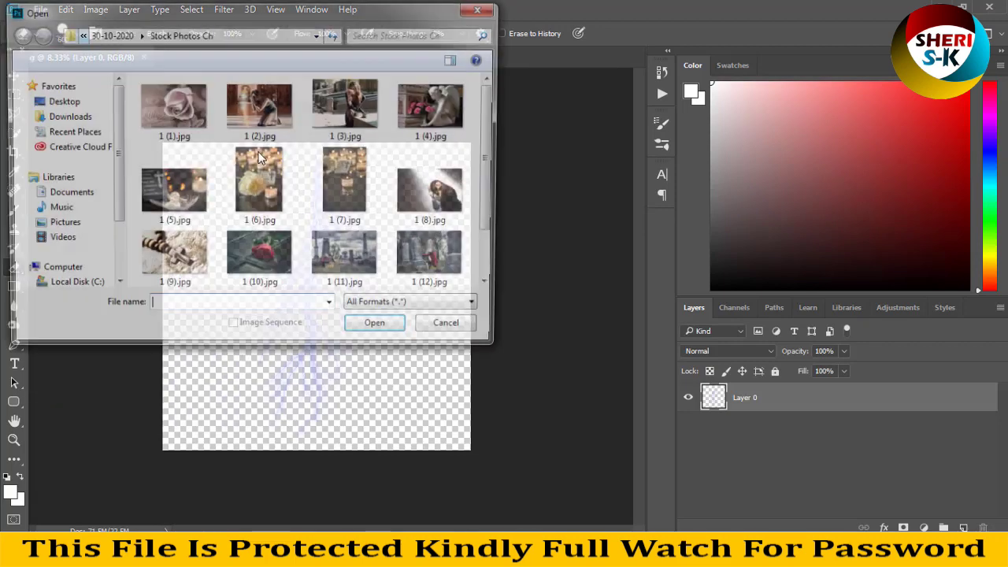
click(347, 256)
scroll(352, 285, down, 1)
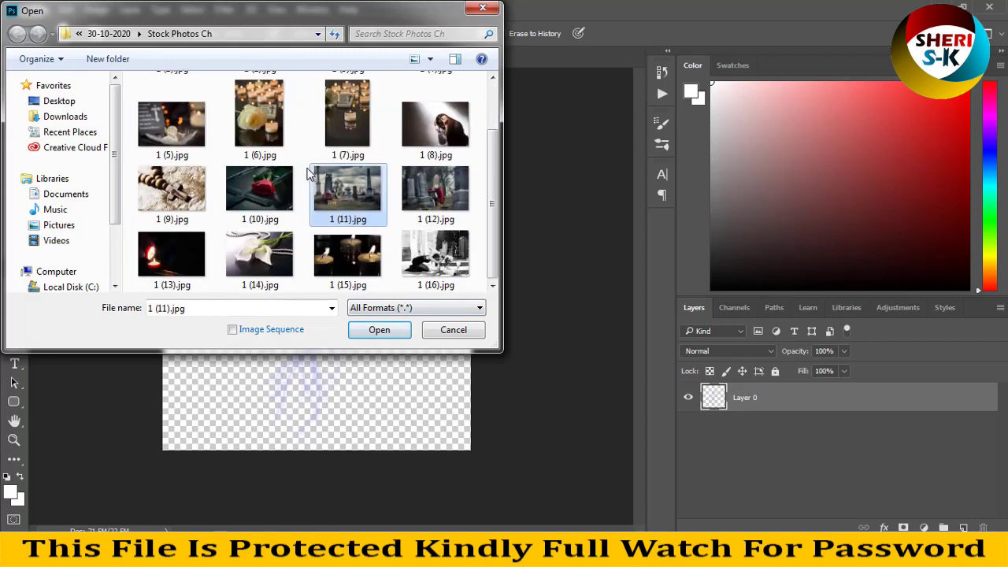
scroll(255, 177, up, 1)
right_click(173, 106)
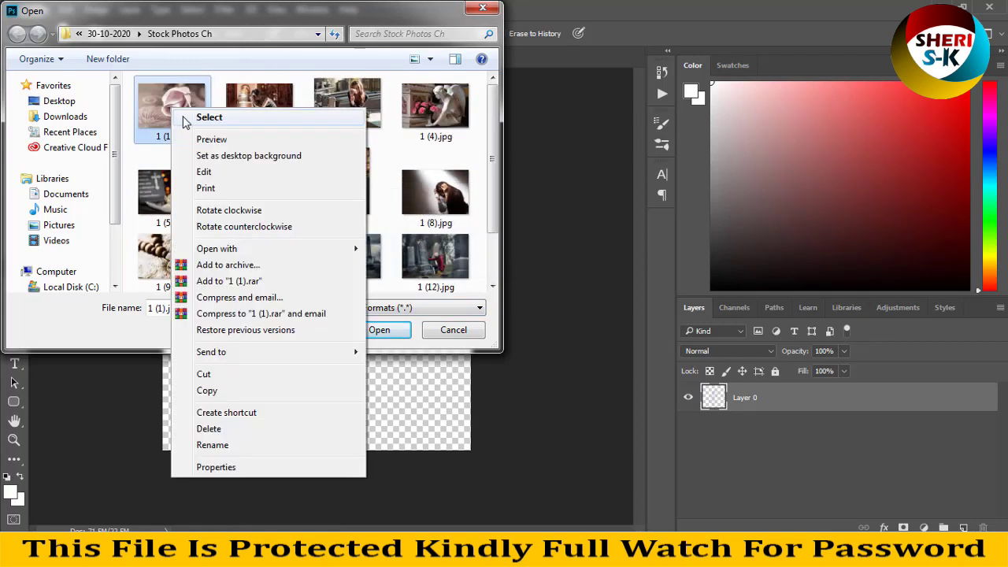
click(209, 136)
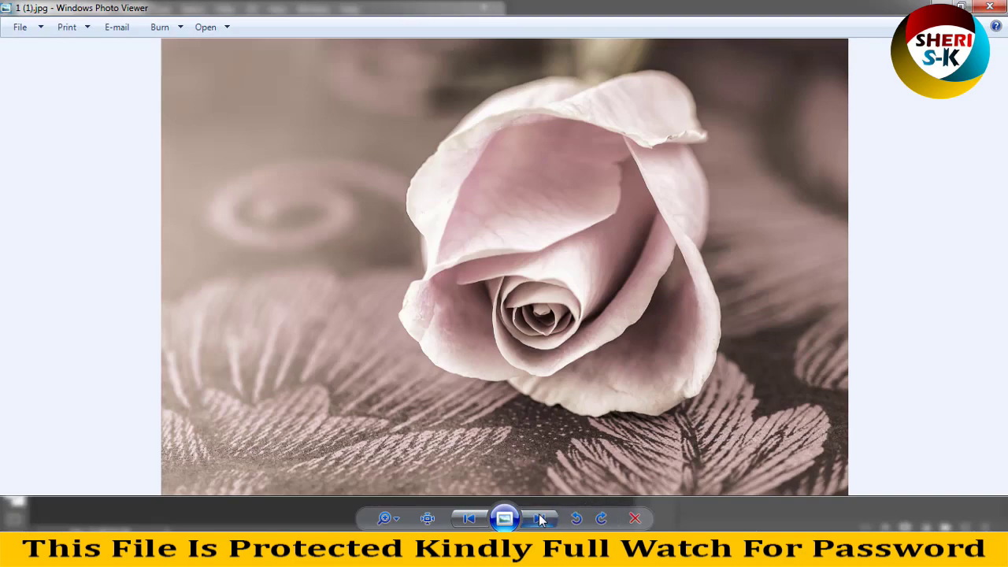
Step through the next stock photos, including the angel statue, zooming in on each
click(539, 514)
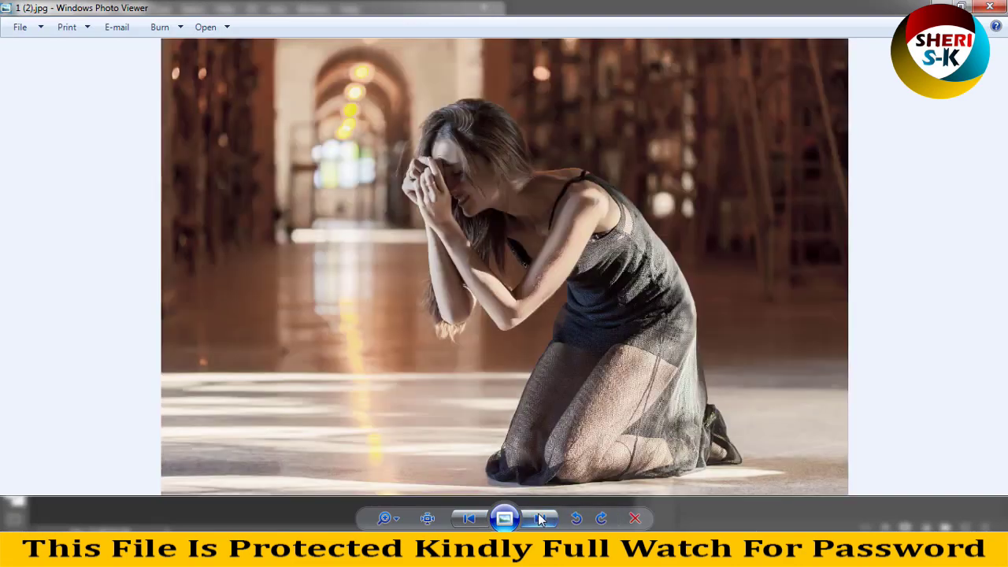
click(537, 513)
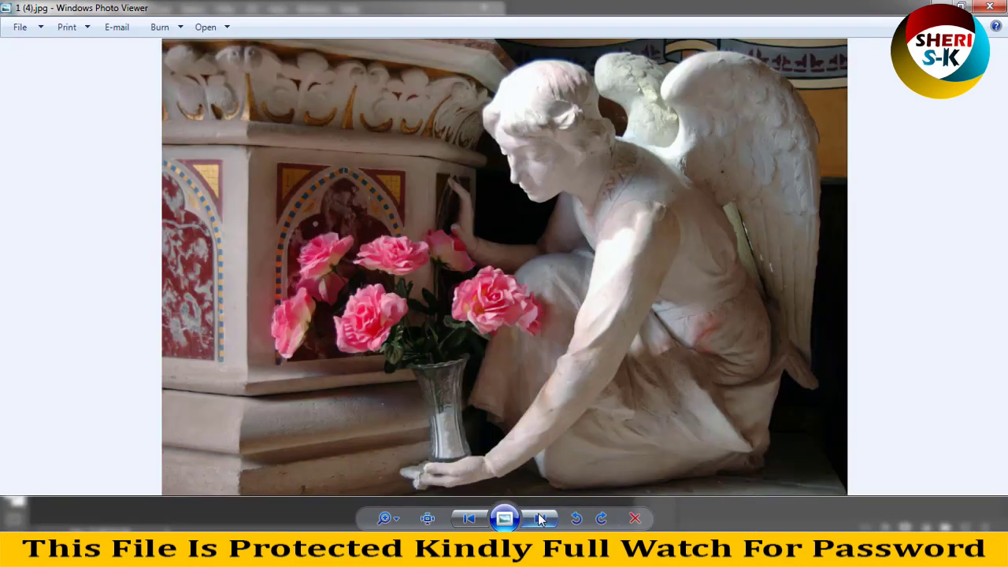
scroll(407, 303, up, 3)
scroll(407, 304, up, 2)
scroll(520, 333, down, 2)
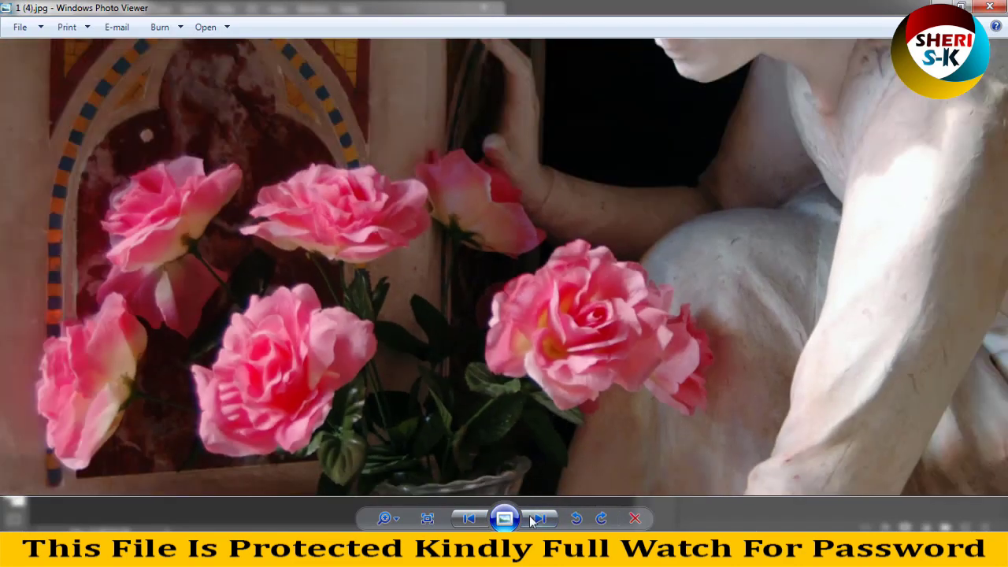
click(538, 518)
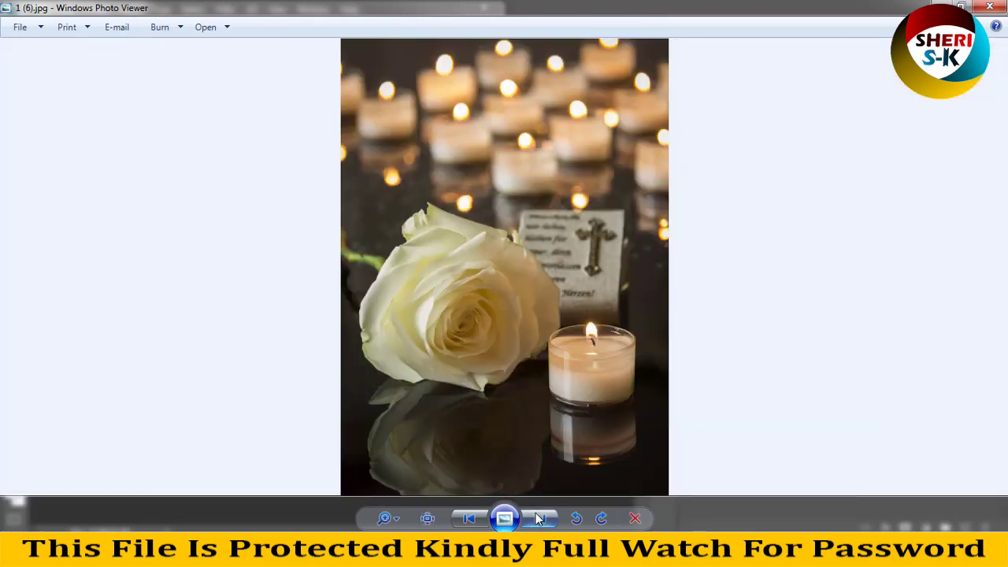
scroll(477, 270, up, 2)
scroll(492, 315, up, 1)
scroll(483, 265, up, 1)
scroll(482, 265, down, 2)
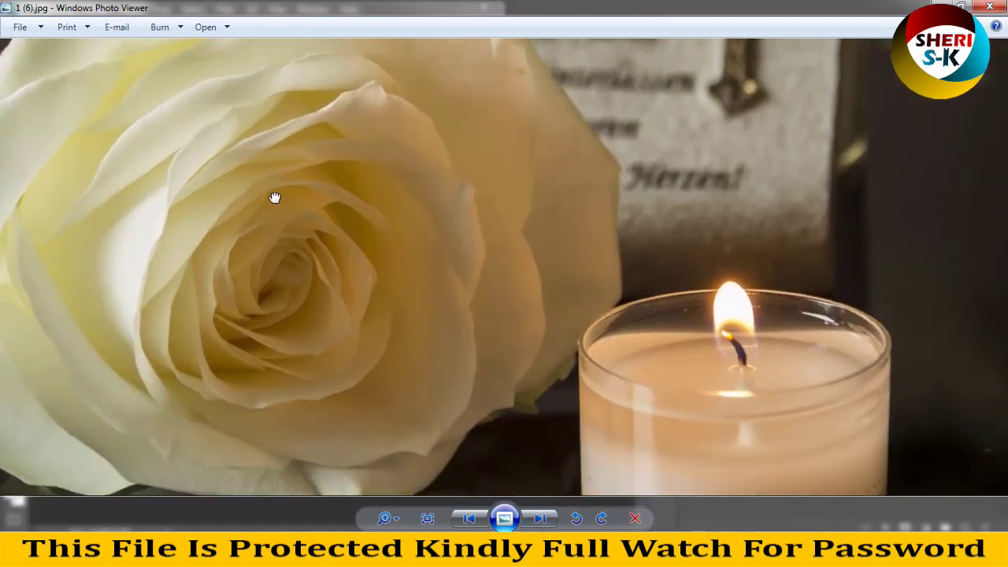
scroll(788, 354, up, 2)
scroll(783, 366, up, 1)
scroll(783, 365, down, 1)
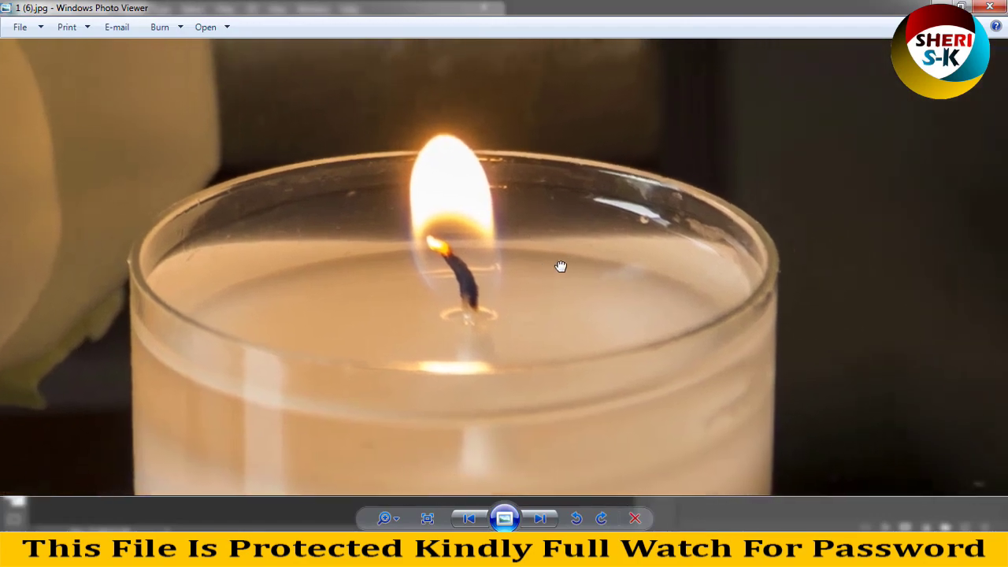
scroll(506, 294, down, 2)
scroll(499, 411, down, 1)
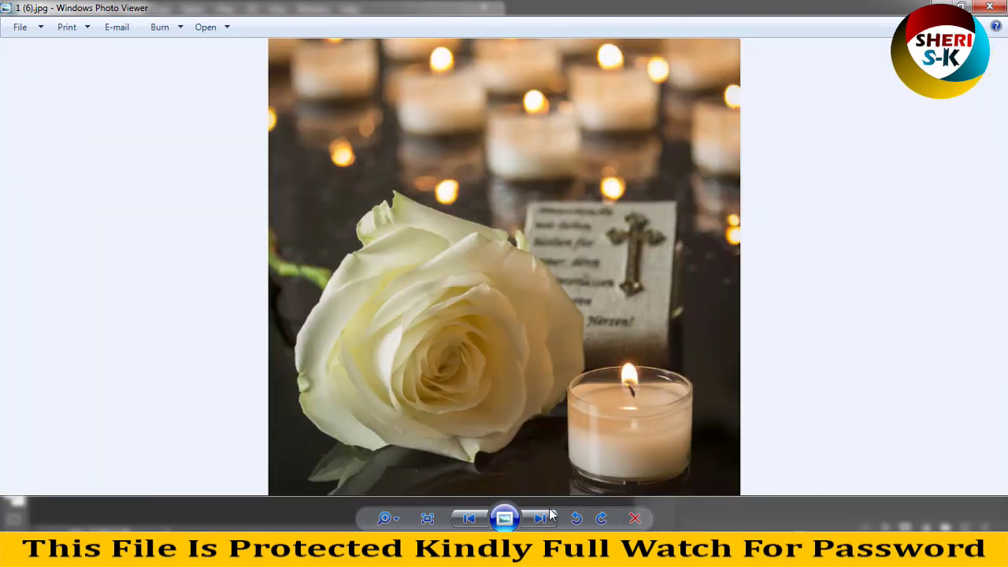
Inspect the candle photo close up, zooming and panning around the flame
click(549, 513)
scroll(547, 309, up, 2)
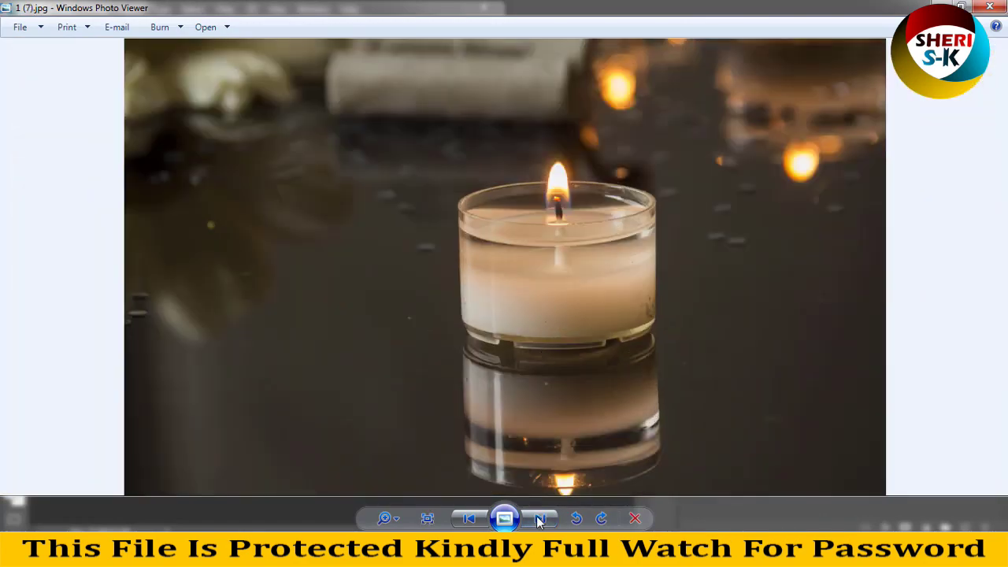
scroll(553, 338, up, 2)
scroll(618, 236, up, 2)
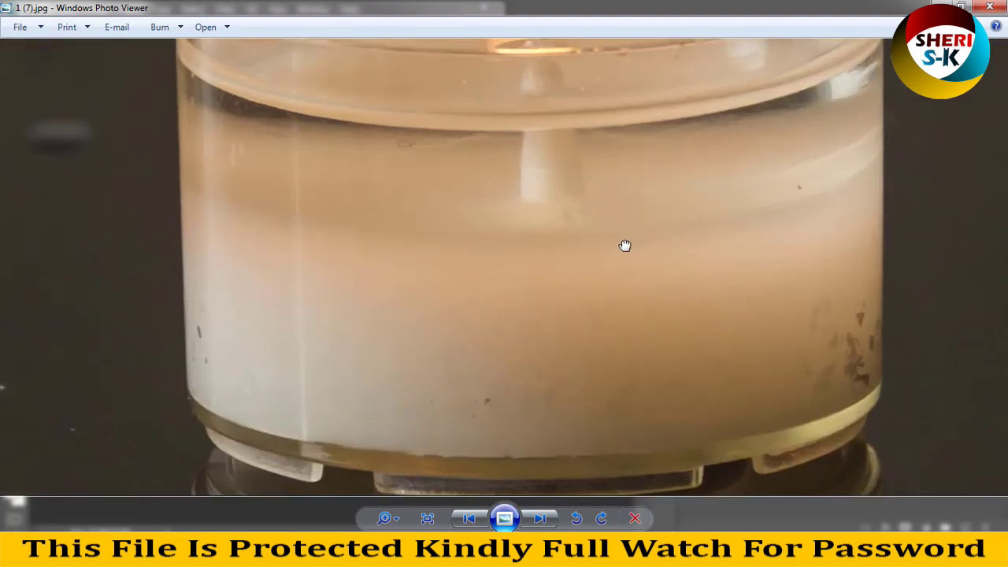
scroll(624, 245, down, 3)
scroll(546, 288, up, 2)
drag(570, 218, 597, 415)
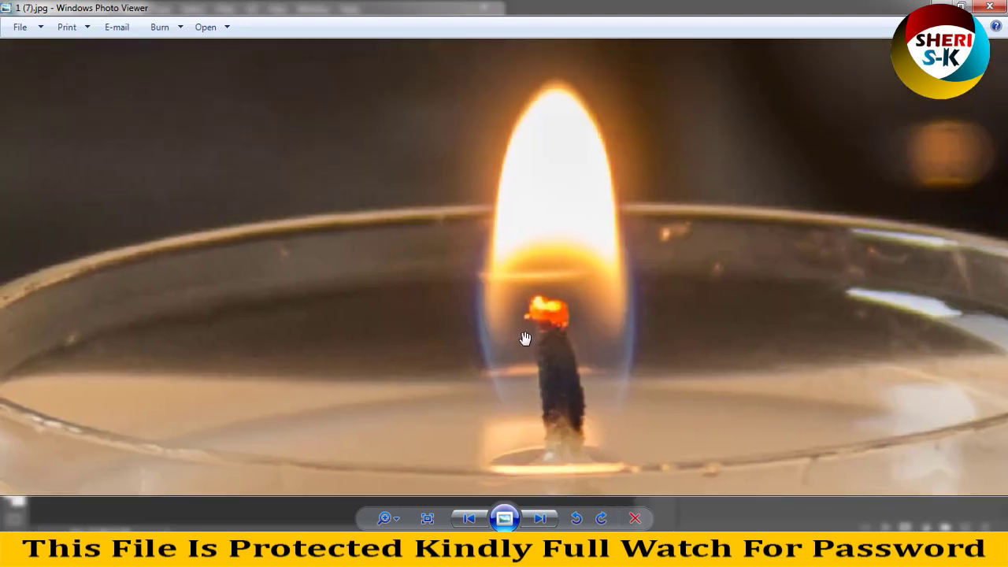
scroll(528, 334, up, 2)
drag(599, 197, 500, 288)
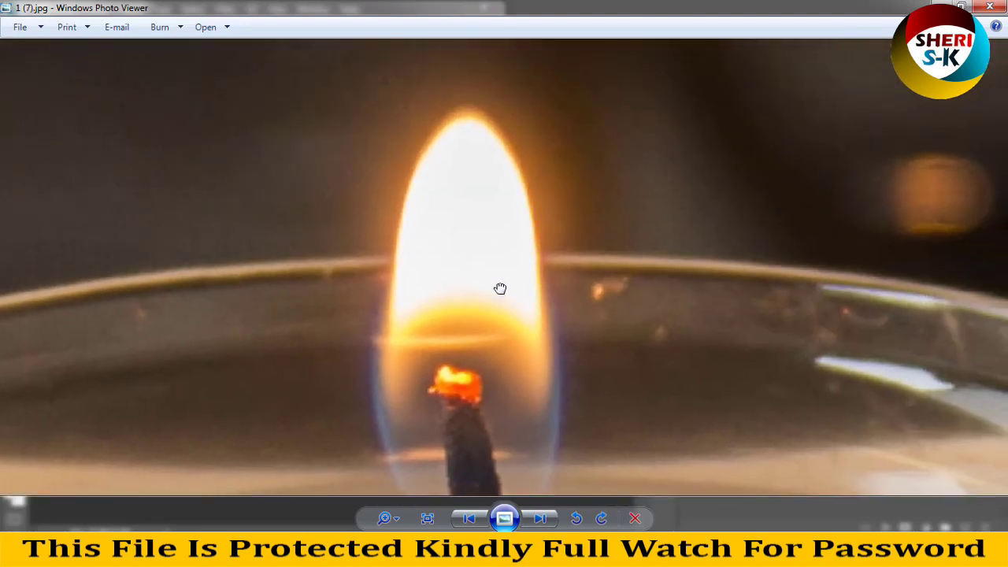
scroll(484, 273, down, 3)
scroll(477, 292, down, 3)
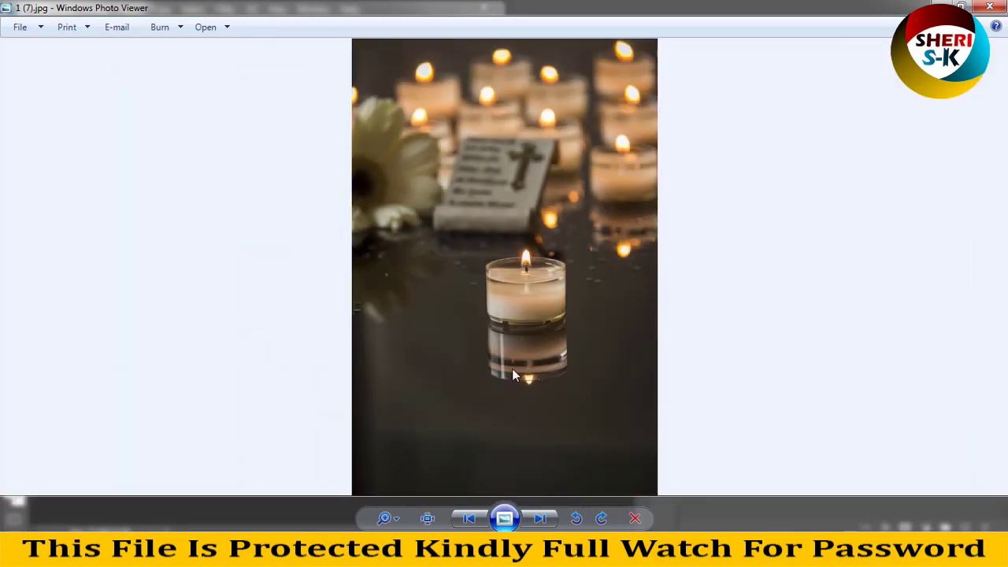
Move past the rosary and red rose photos, close the viewer, and select 1 (11).jpg
click(540, 518)
click(540, 517)
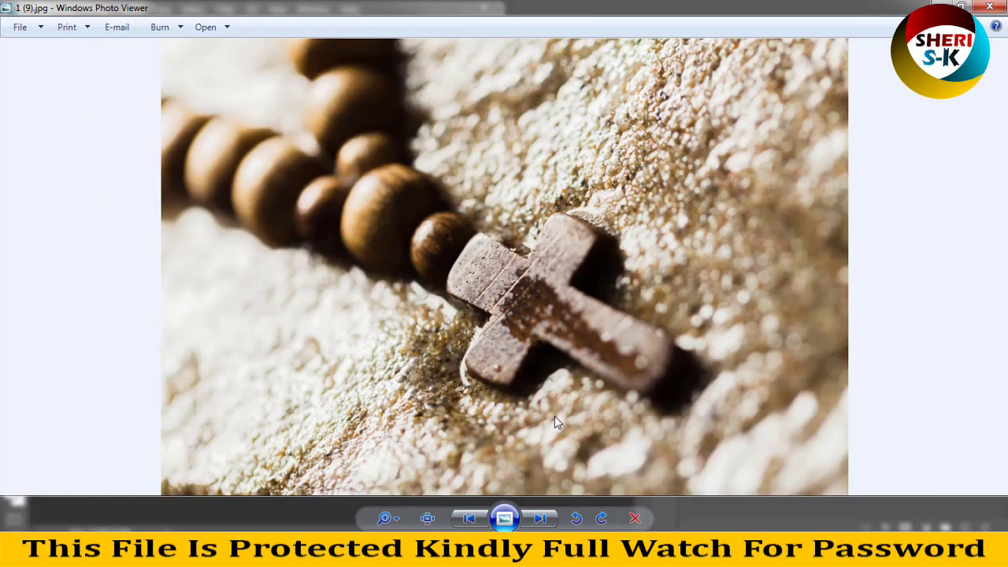
click(540, 518)
scroll(617, 196, up, 5)
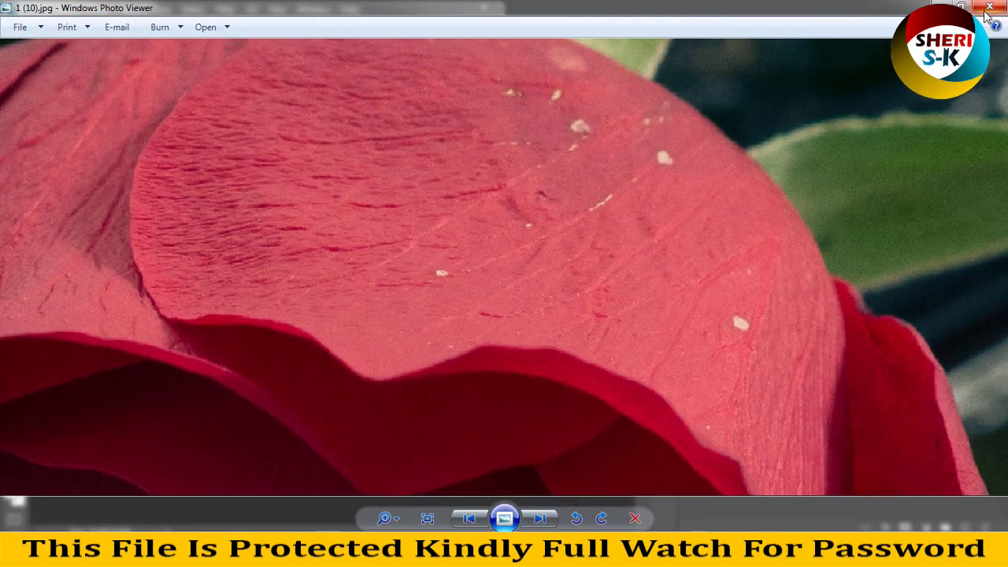
click(988, 7)
click(352, 213)
click(348, 247)
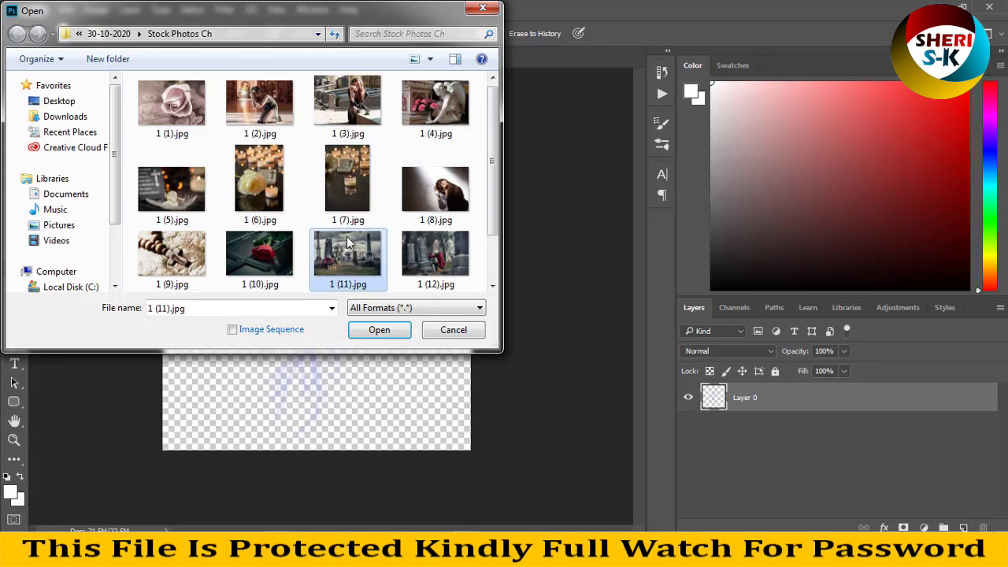
Open 1 (11).jpg, apply Auto Tone, float it, and check its 5616 × 3744 px size
scroll(374, 279, down, 1)
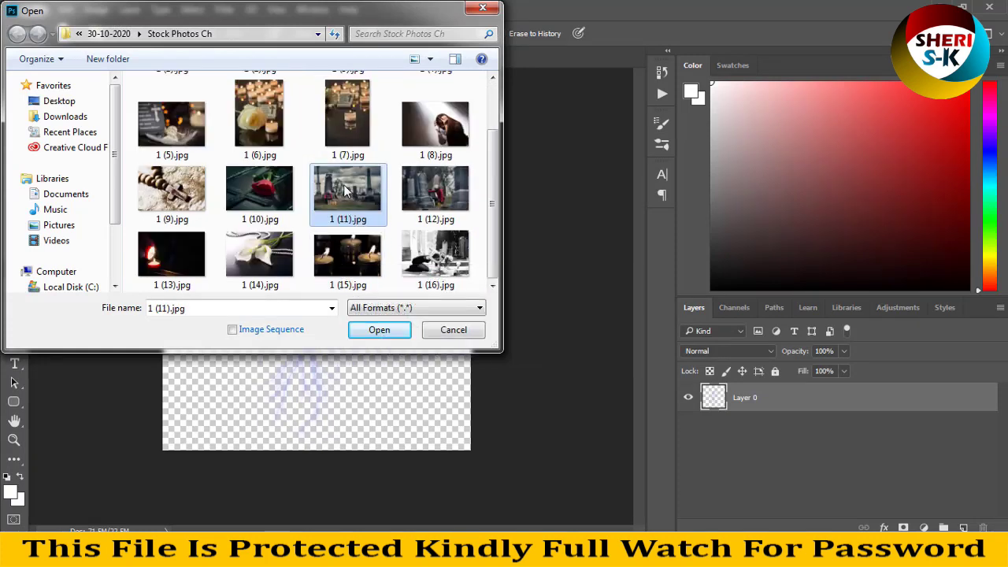
click(378, 329)
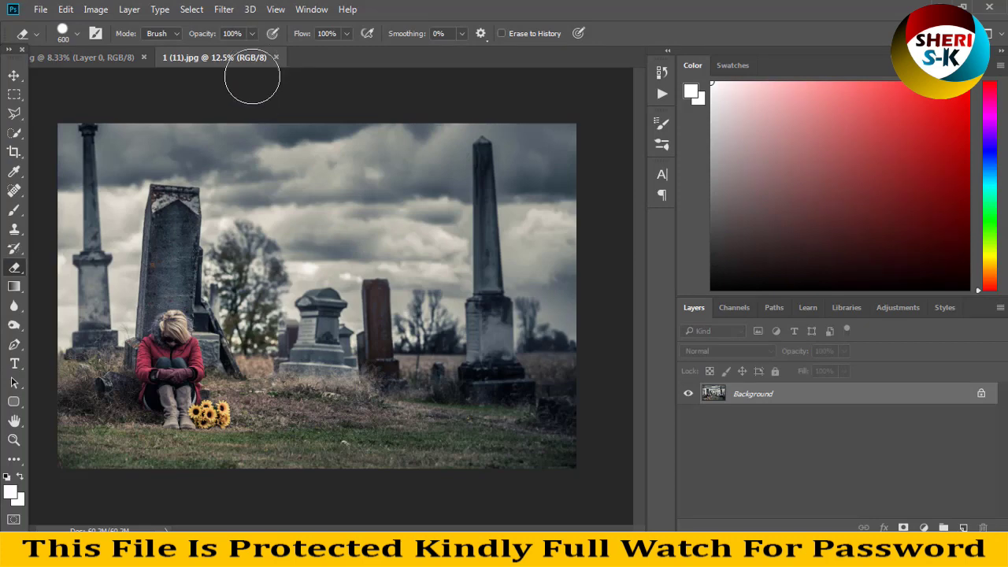
key(ctrl+shift+l)
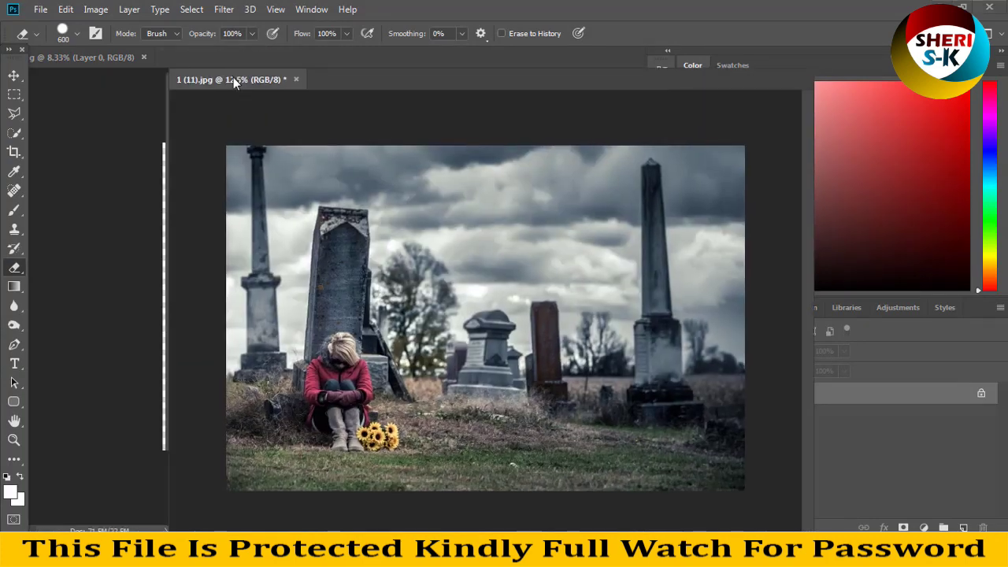
drag(219, 59, 233, 79)
right_click(234, 80)
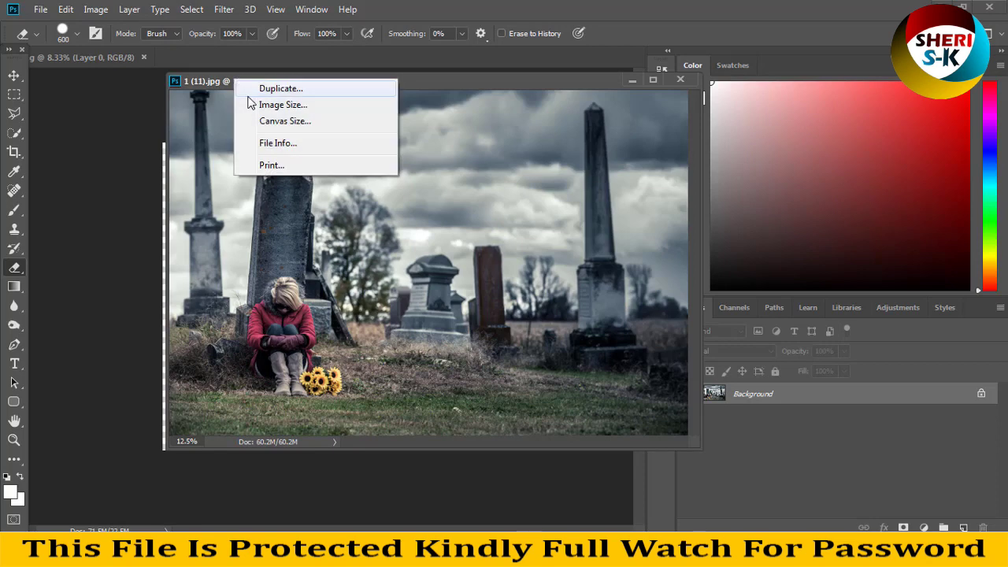
click(260, 104)
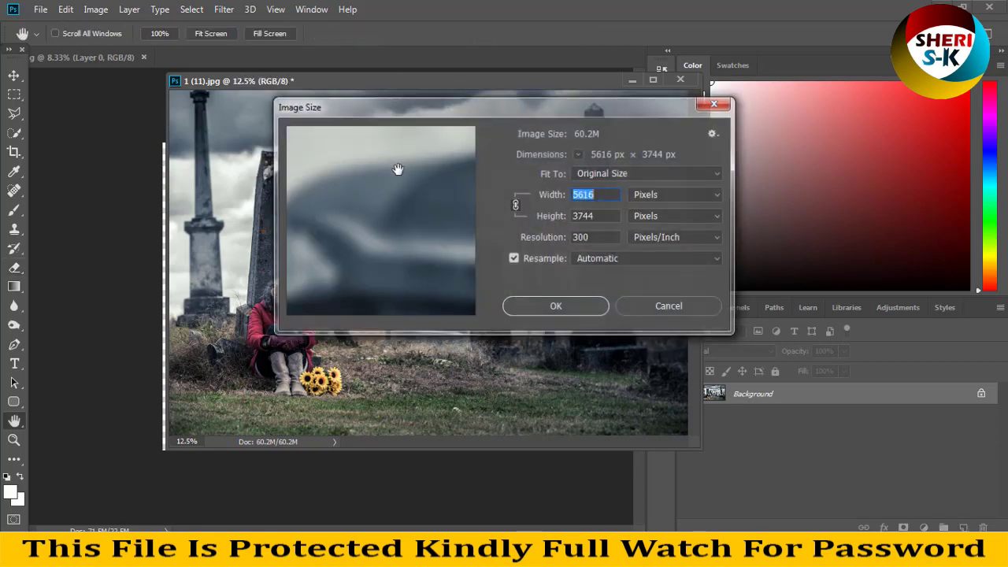
click(667, 312)
Float the 12.png lightning window beside it and check its 5000-px square size
key(e)
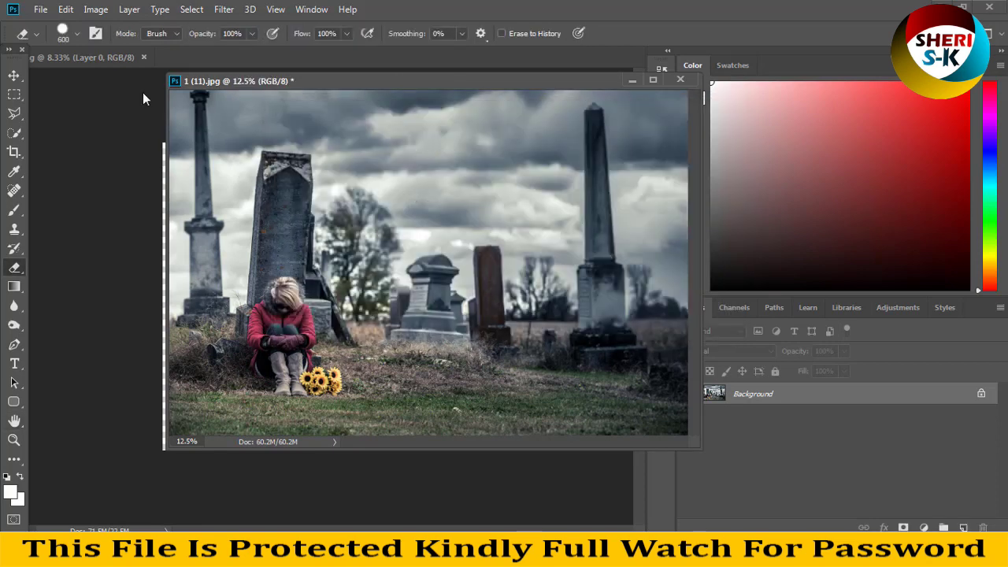
drag(102, 57, 102, 87)
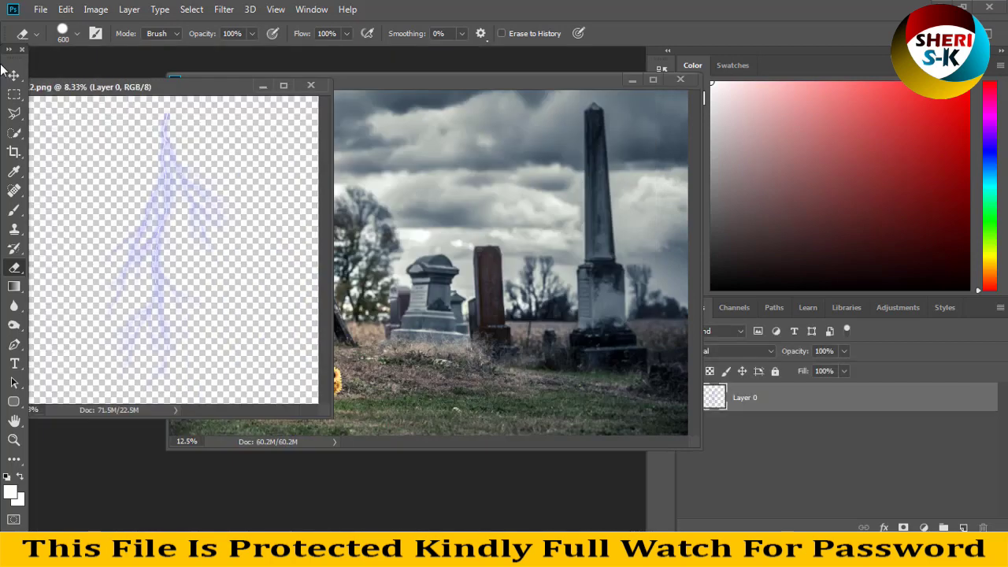
click(14, 74)
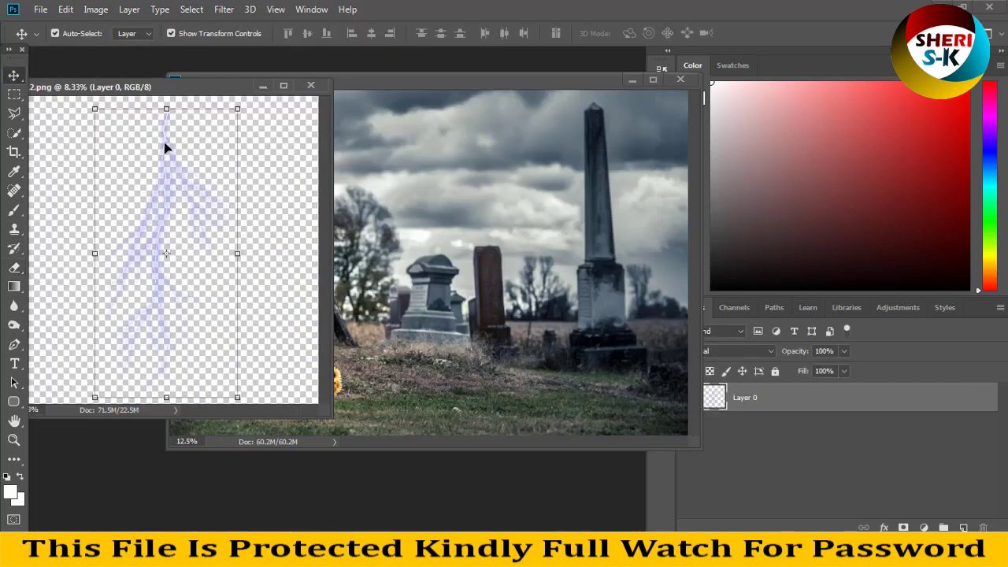
right_click(175, 87)
click(200, 113)
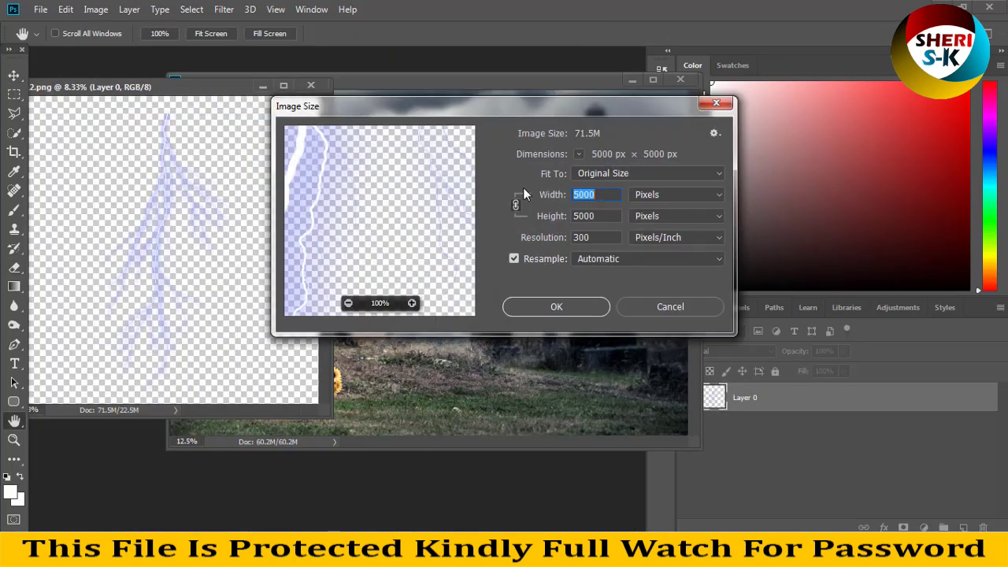
click(670, 307)
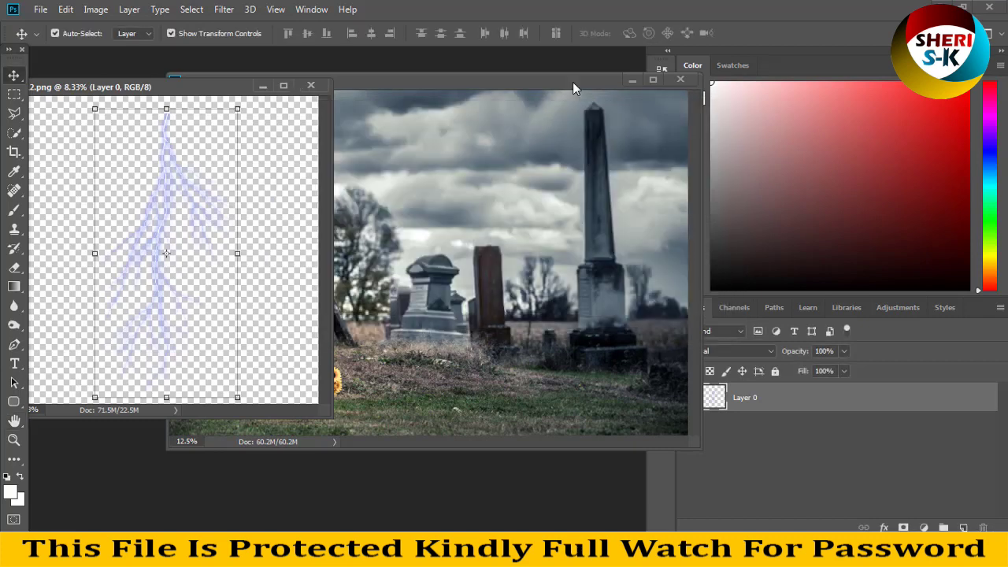
click(512, 193)
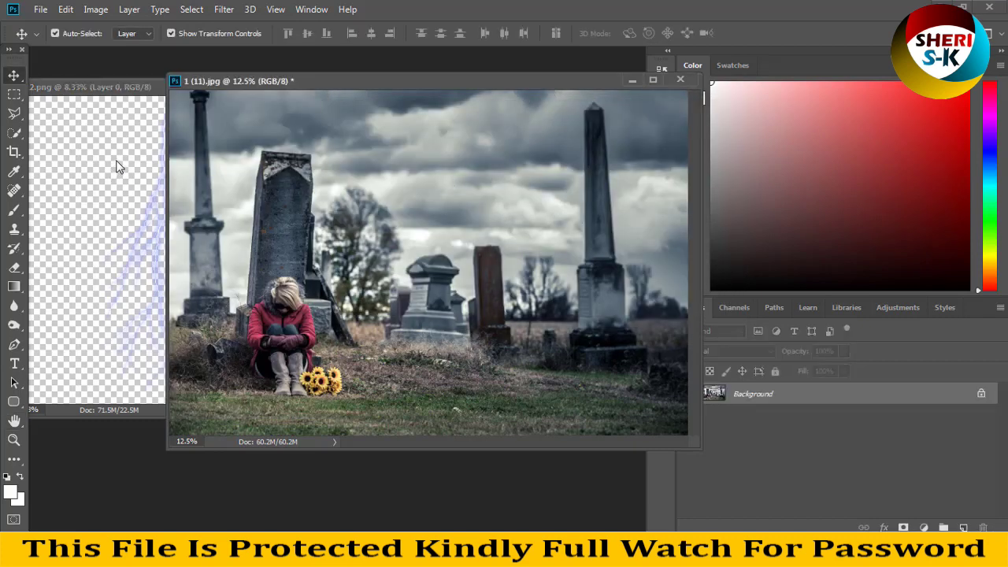
click(115, 167)
Copy the lightning into the cemetery photo, shrink it to about 63%, and move it skyward
mouse_move(168, 152)
mouse_down()
mouse_move(407, 156)
mouse_move(404, 177)
mouse_up()
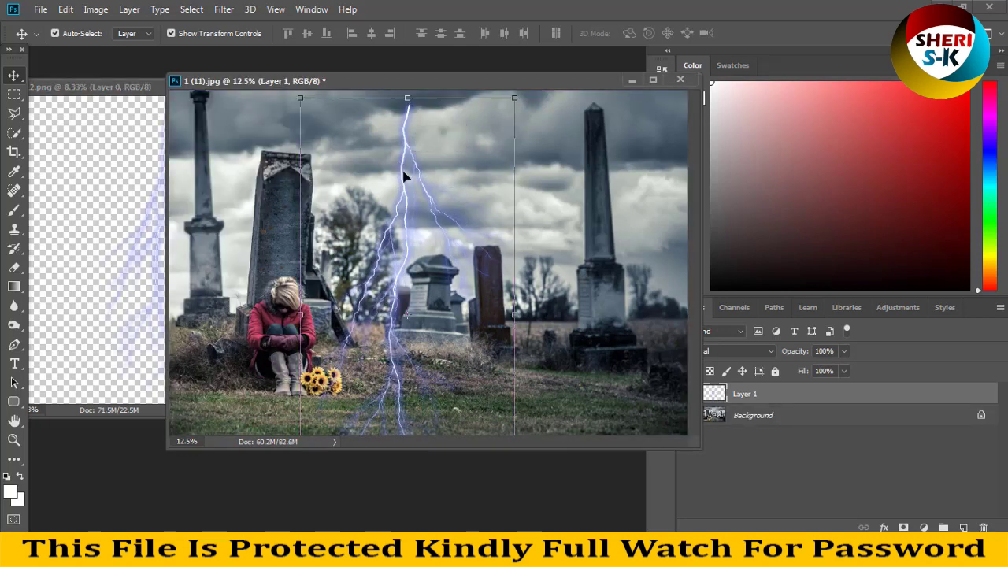
drag(514, 98, 468, 191)
drag(382, 246, 399, 167)
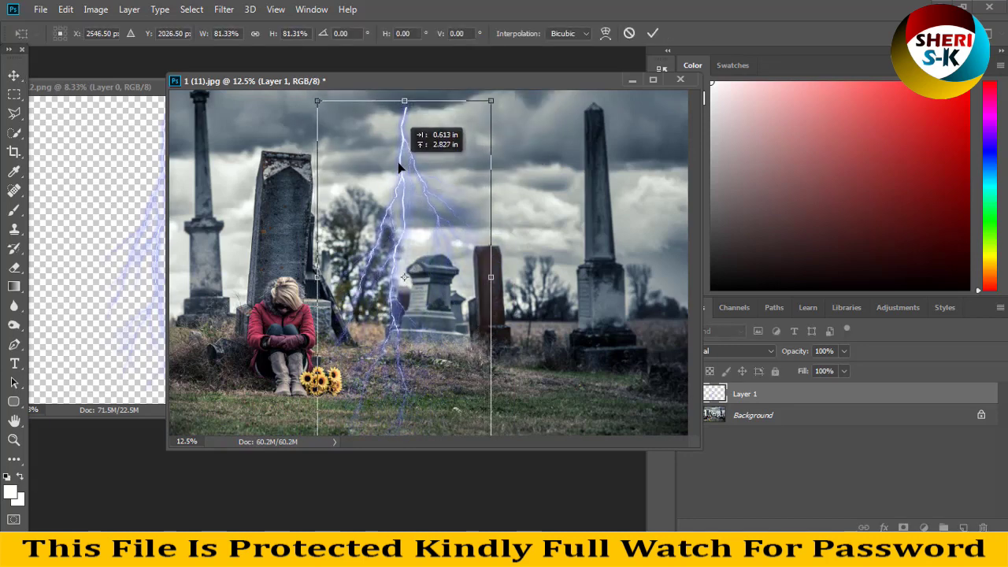
drag(490, 101, 451, 180)
drag(384, 250, 398, 179)
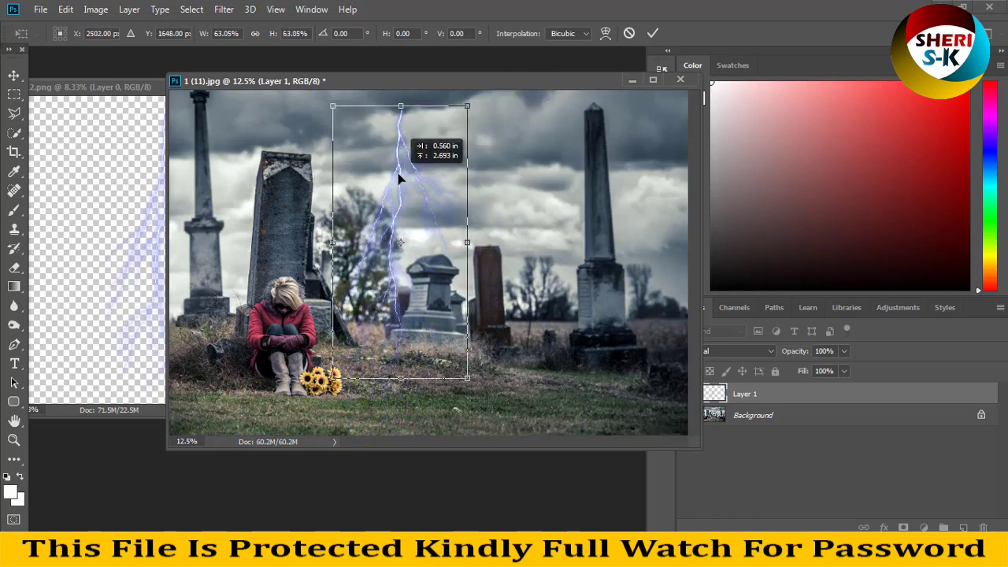
Tilt the bolt 12.20° at about 54% size, raise it into the clouds, and desaturate it
mouse_move(489, 224)
mouse_down()
mouse_move(483, 242)
mouse_move(455, 238)
mouse_up()
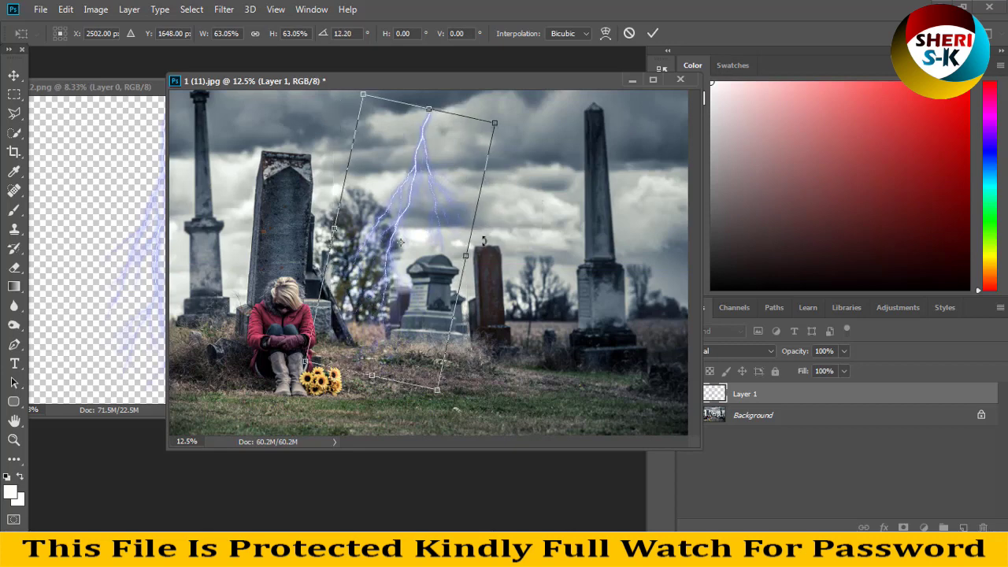
drag(306, 362, 333, 325)
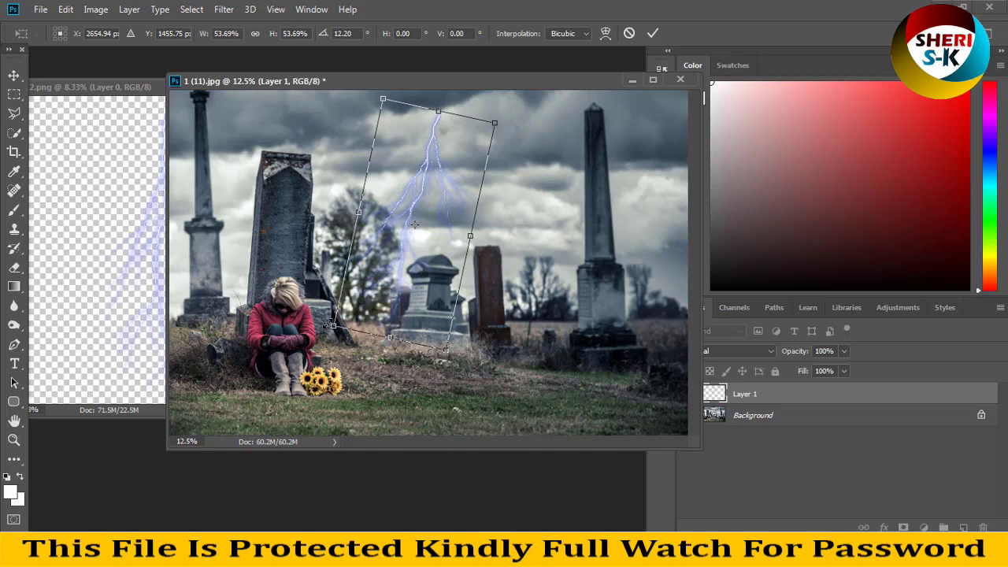
key(Return)
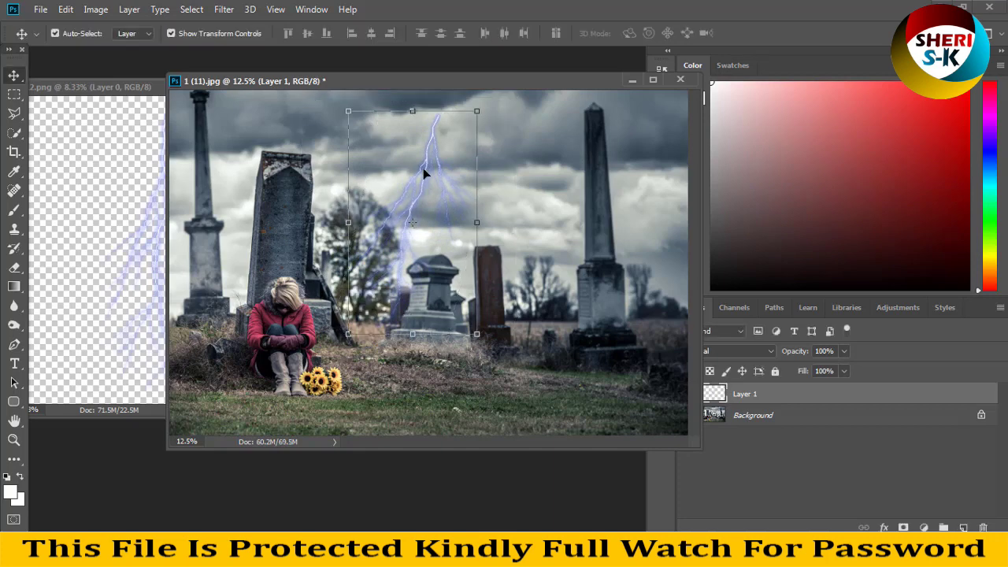
drag(425, 172, 433, 146)
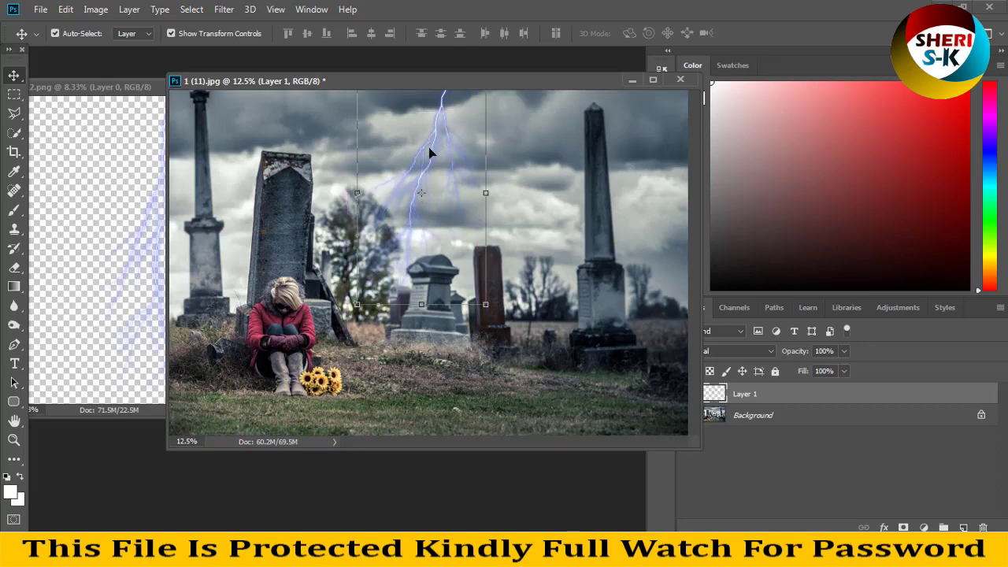
key(ctrl+shift+u)
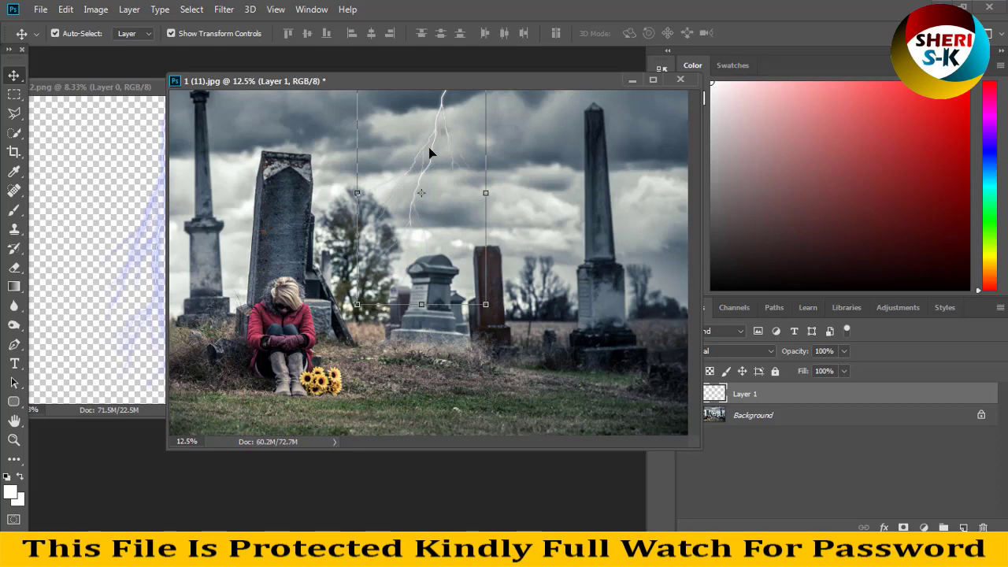
Zoom and pan for a close view of the bolt over the gravestones, then select the Eraser
click(527, 196)
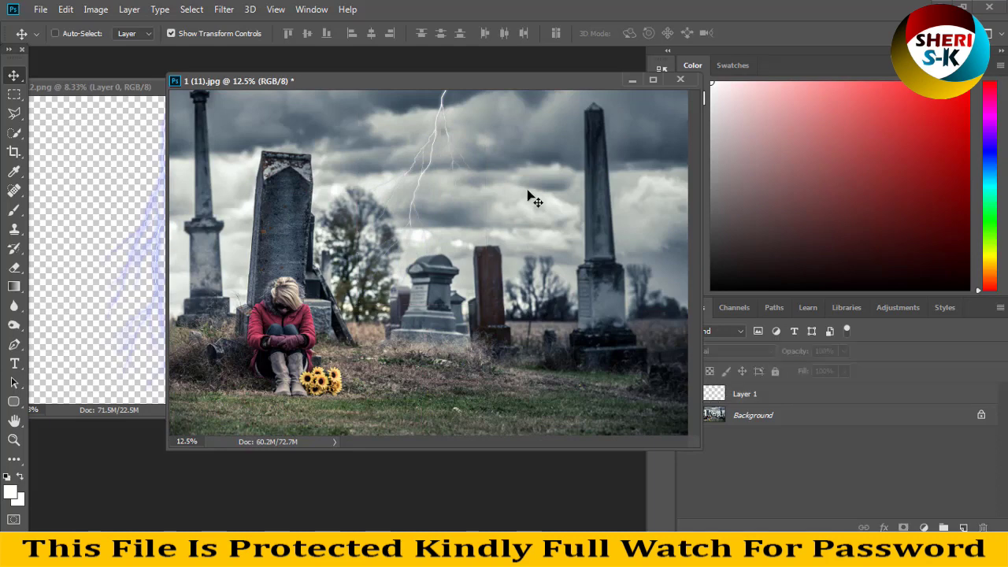
key(ctrl+plus)
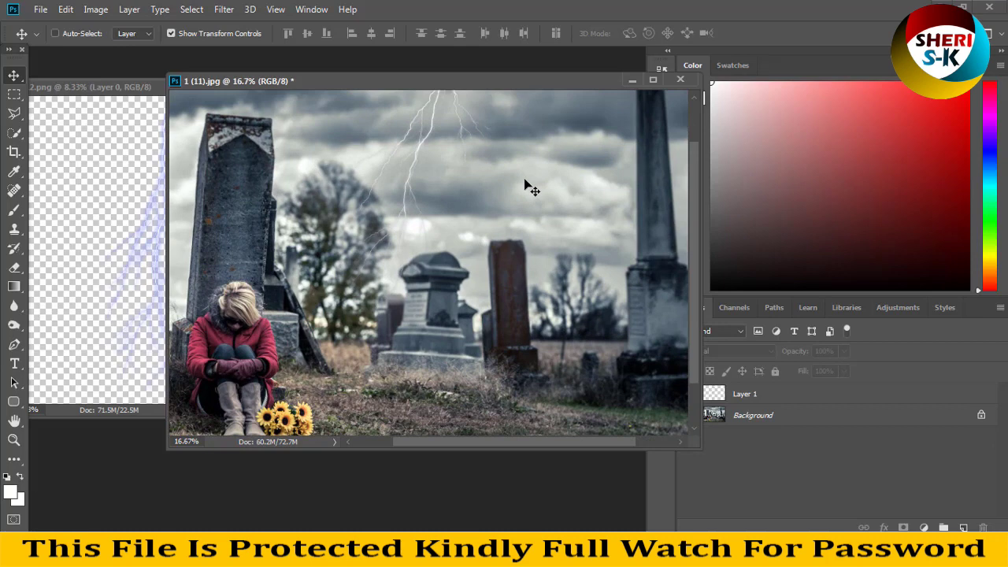
key(ctrl+plus)
key(ctrl+plus)
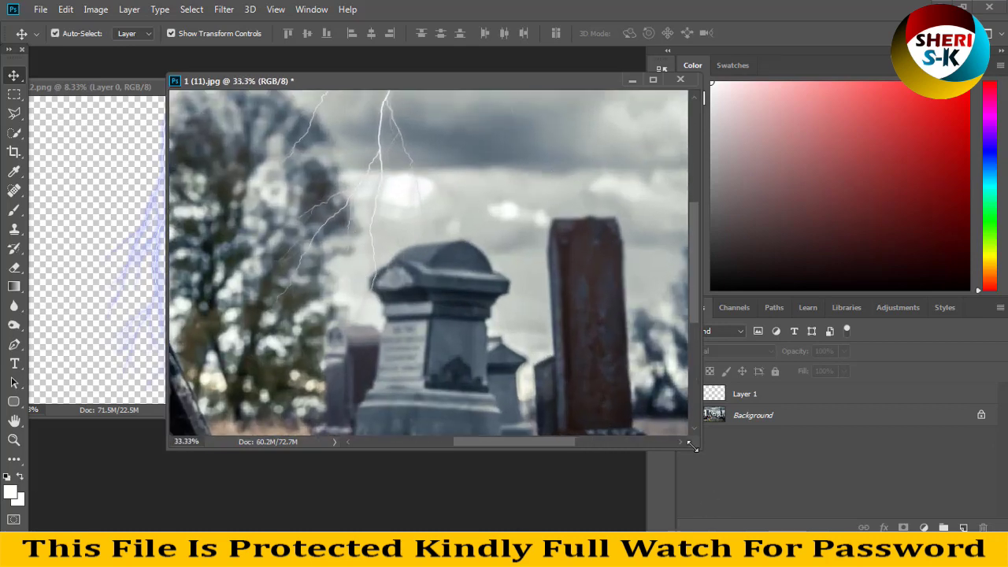
drag(693, 446, 831, 532)
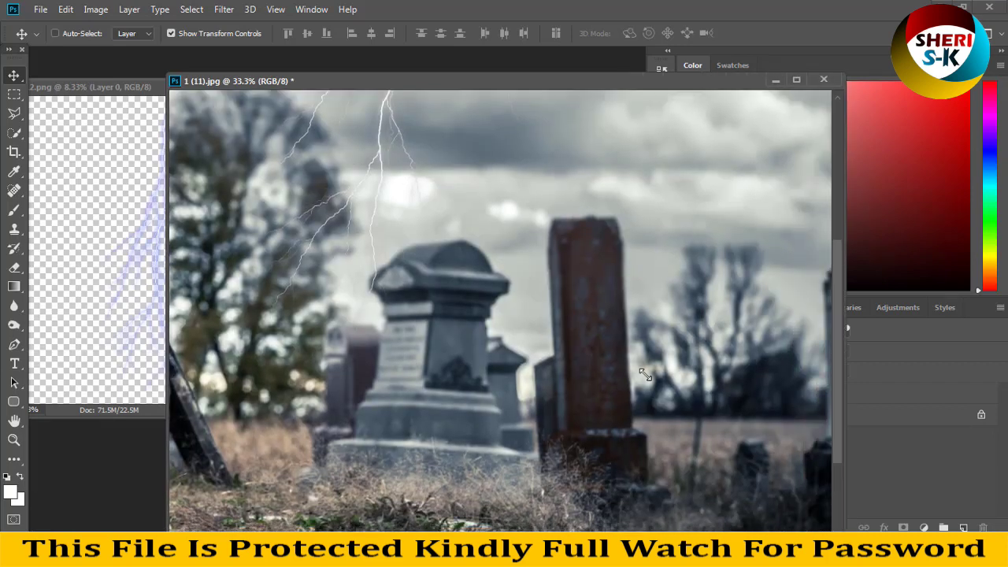
key(ctrl+minus)
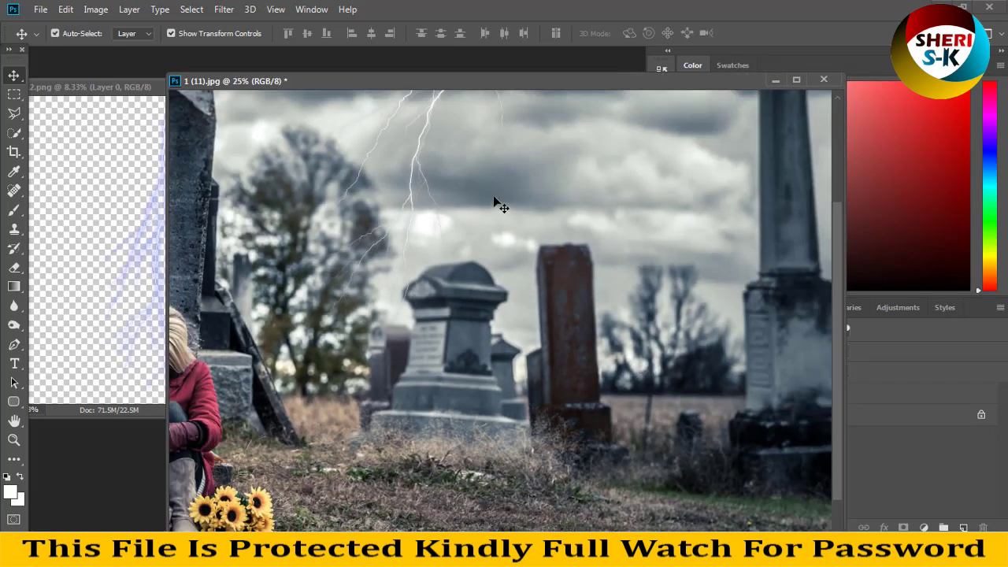
drag(492, 191, 591, 228)
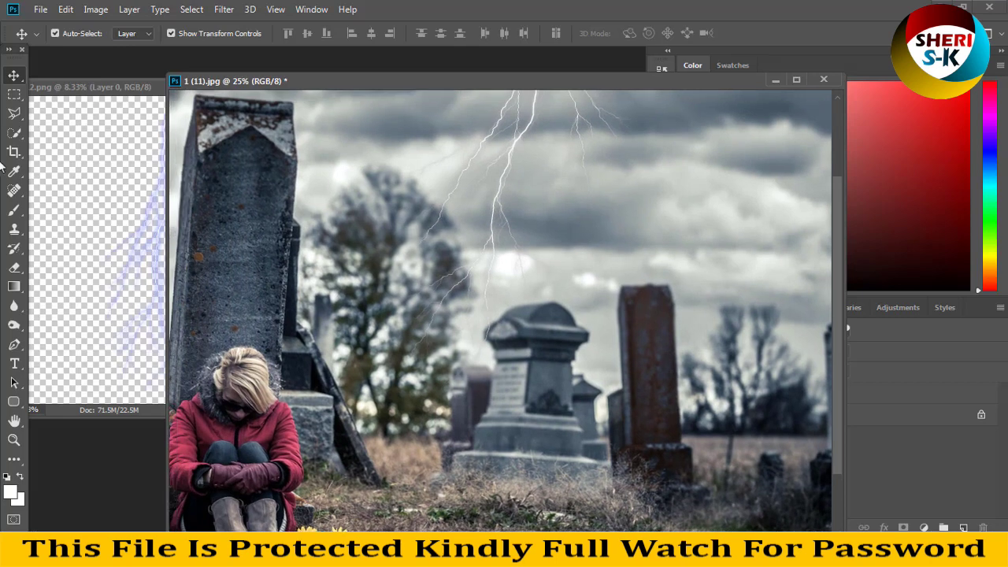
click(14, 267)
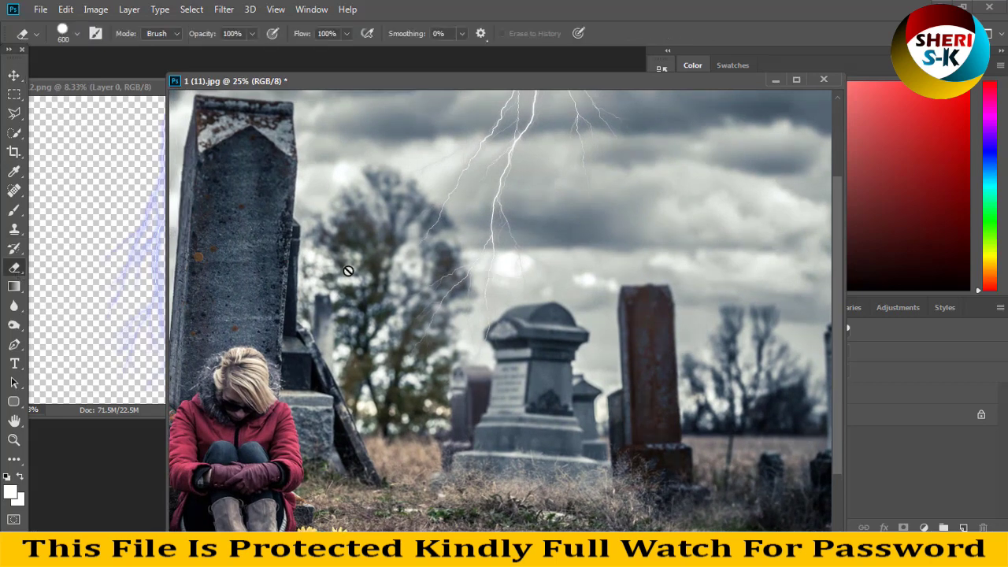
Erase the faint lightning traces above the gravestones on Layer 1
click(879, 416)
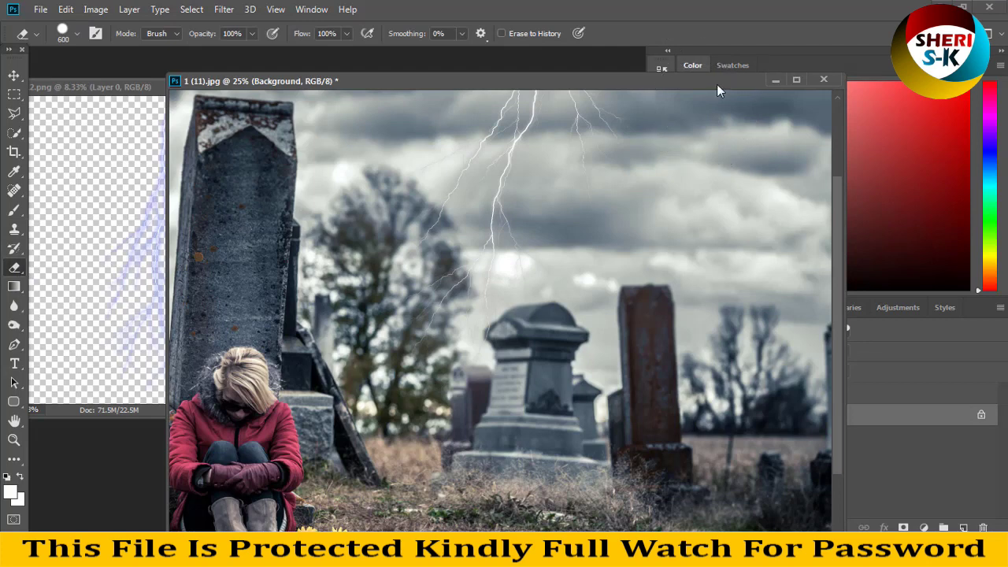
drag(717, 85, 593, 118)
drag(753, 396, 749, 397)
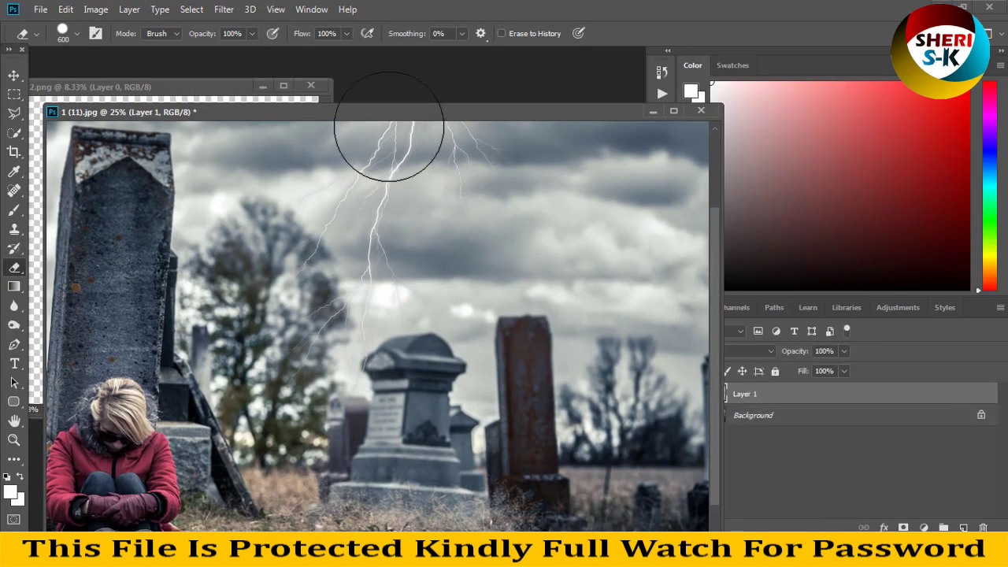
drag(401, 109, 595, 102)
mouse_move(540, 419)
mouse_down()
mouse_move(454, 242)
mouse_move(512, 374)
mouse_move(507, 292)
mouse_move(446, 191)
mouse_move(445, 171)
mouse_up()
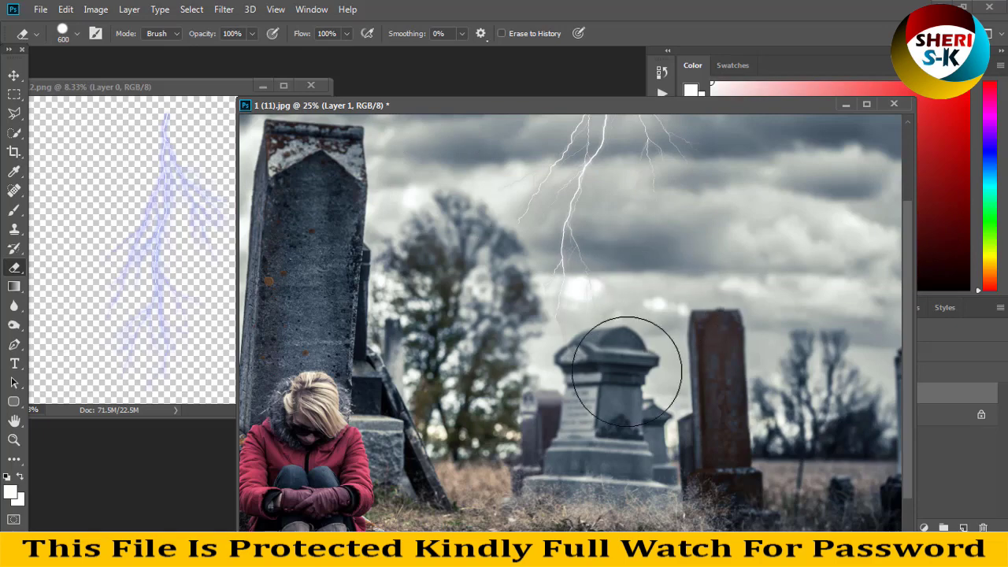
key(ctrl+minus)
key(ctrl+minus)
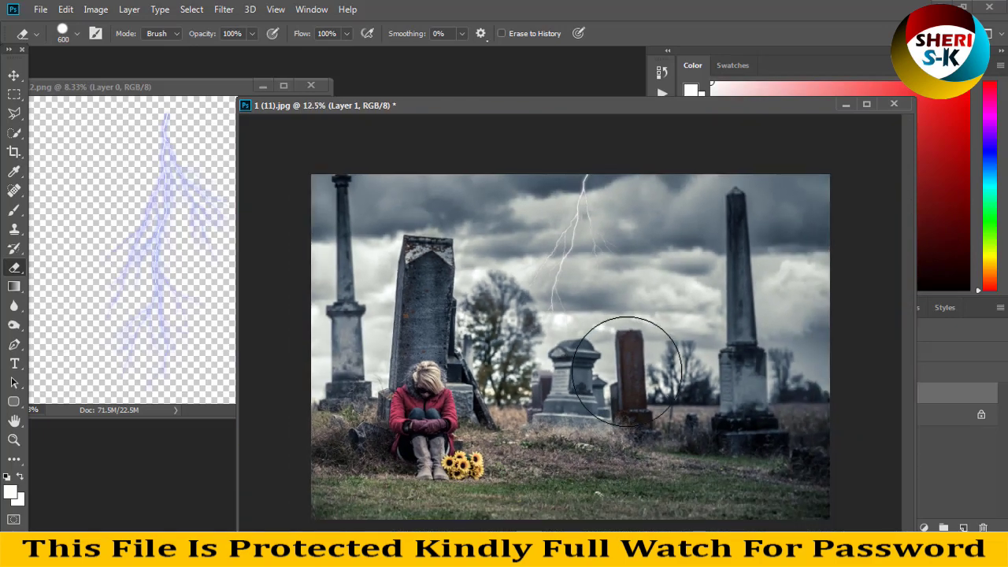
drag(571, 106, 332, 85)
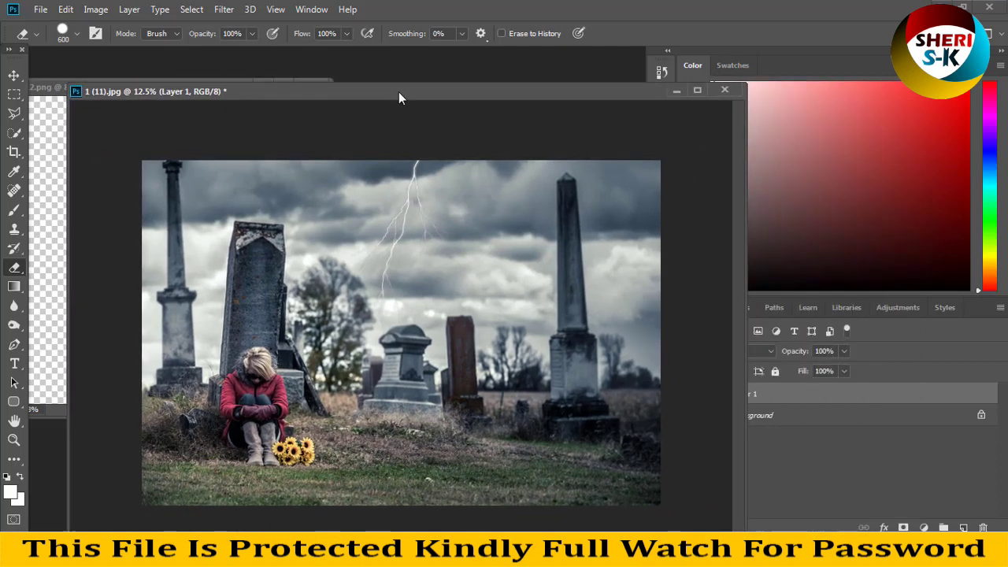
Set Layer 1 to 75% opacity and 73% fill
click(845, 351)
click(821, 370)
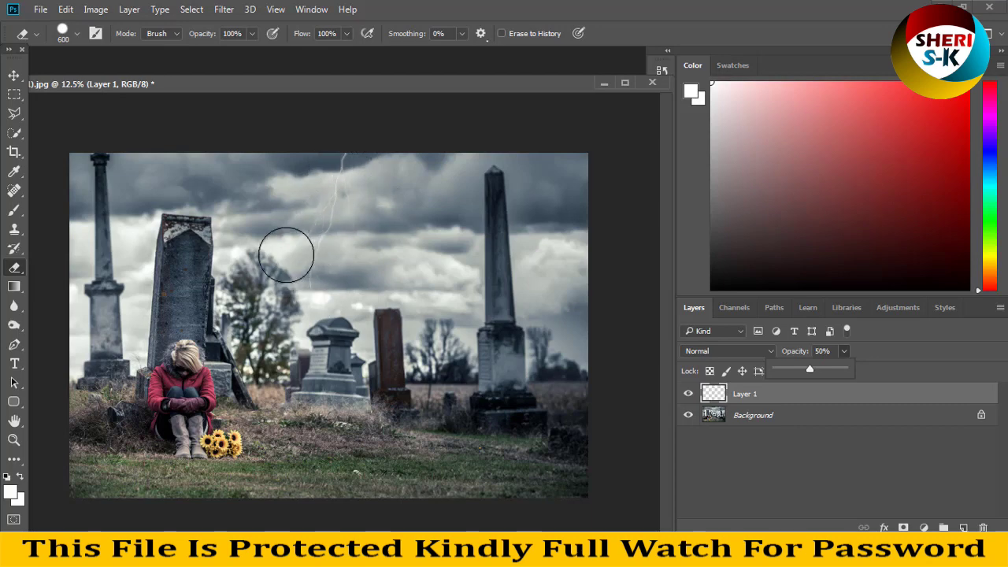
drag(815, 370, 827, 368)
click(843, 481)
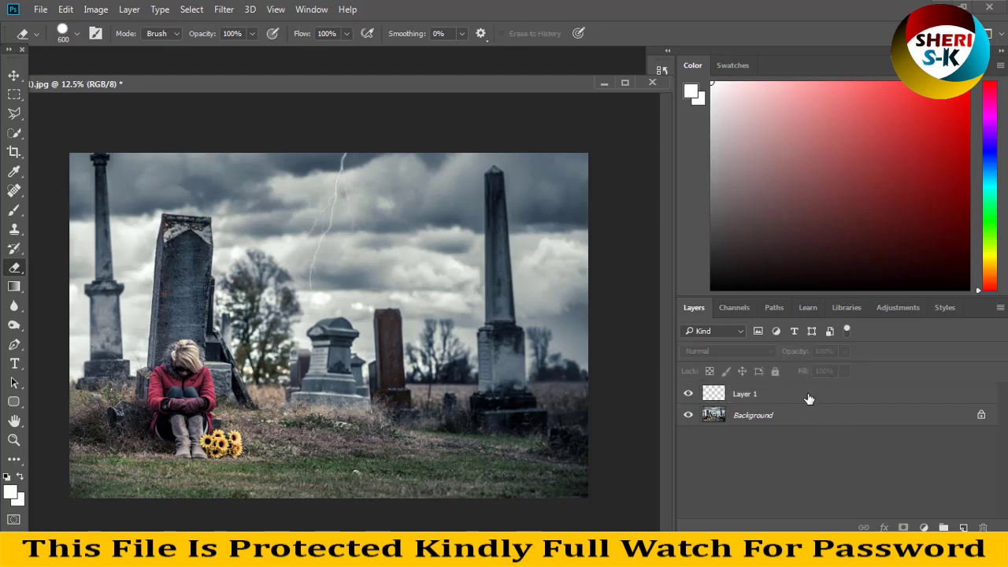
click(809, 398)
click(844, 371)
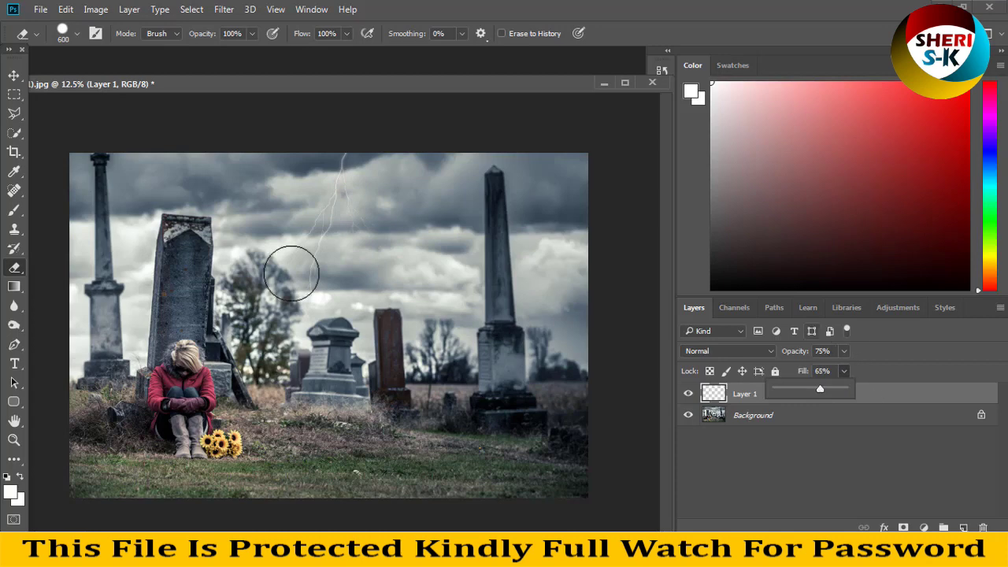
drag(821, 388, 825, 387)
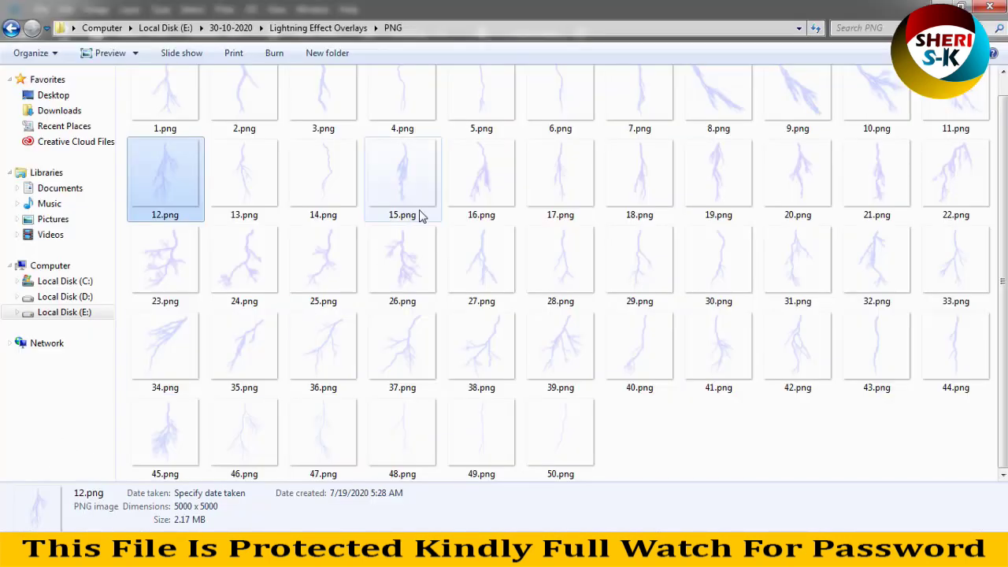
Open 2.png from the PNG overlays folder with Adobe Photoshop CC 2018
scroll(716, 208, up, 1)
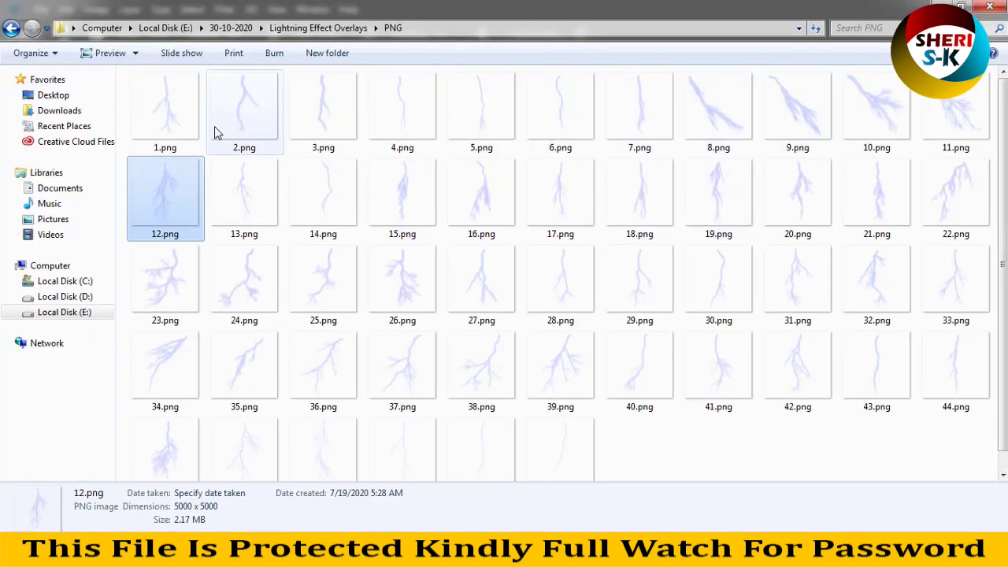
click(178, 115)
click(240, 118)
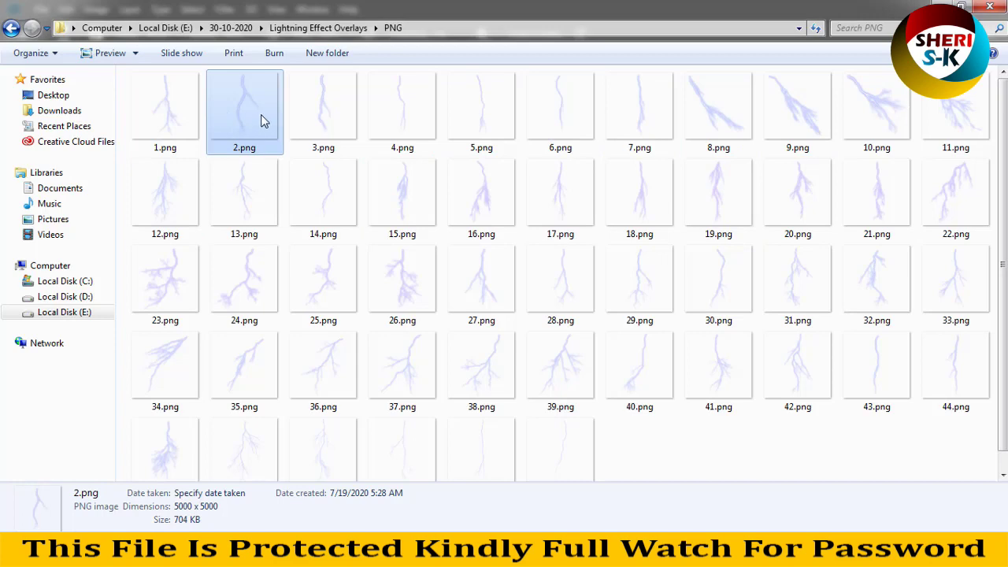
right_click(263, 115)
click(488, 250)
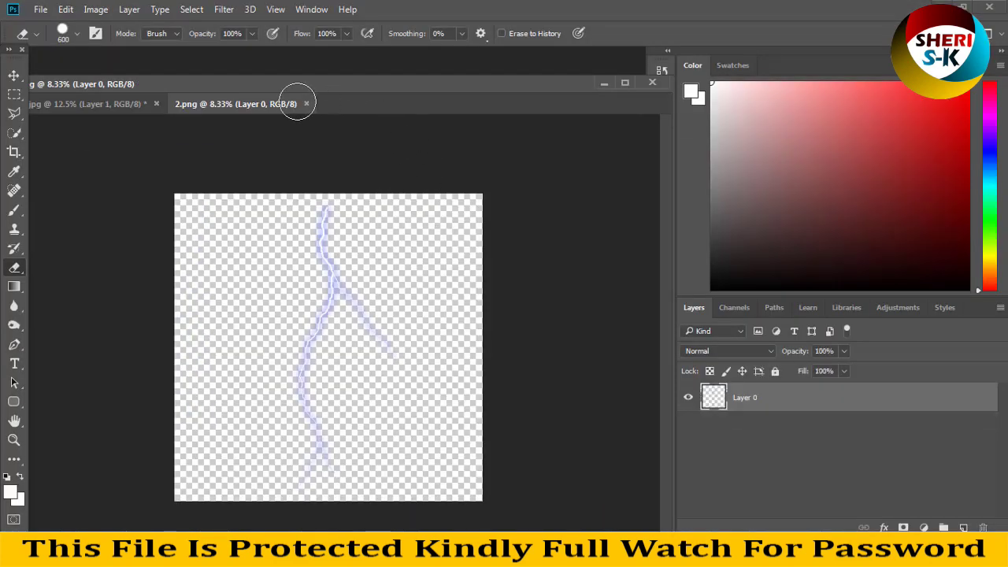
Copy the 2.png lightning into the graveyard photo as a new layer
drag(265, 102, 268, 130)
key(v)
drag(408, 141, 764, 161)
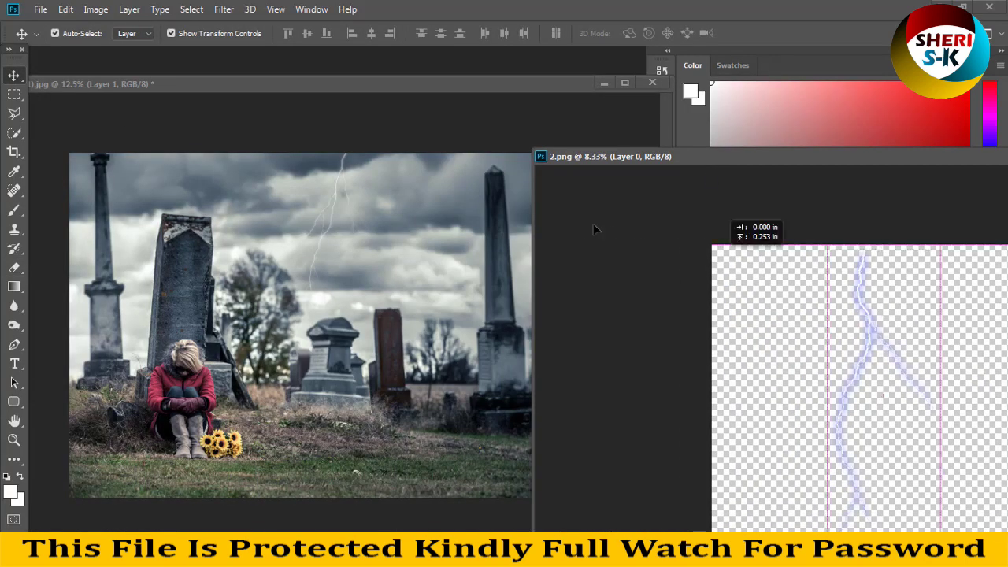
drag(882, 307, 336, 219)
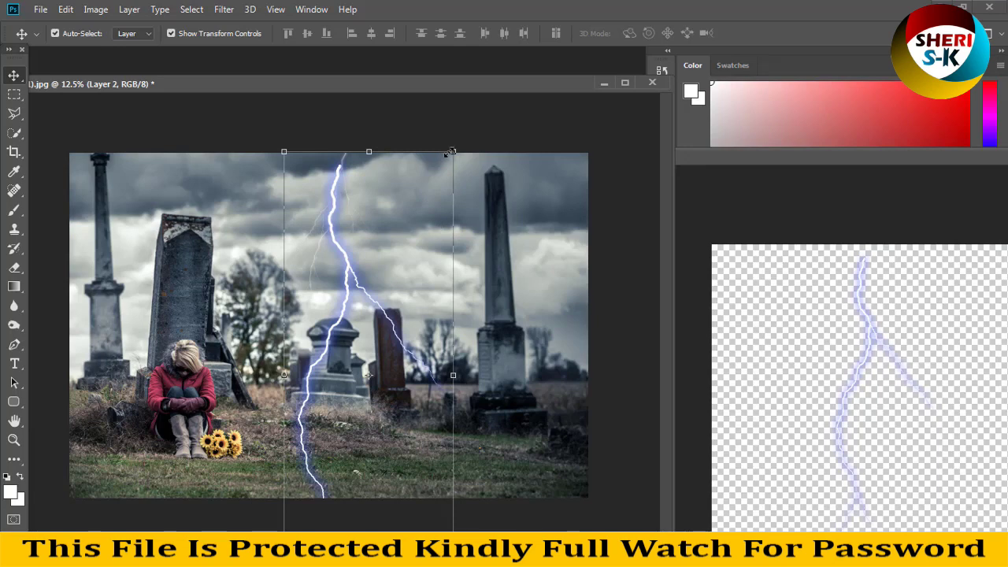
Rotate the lightning to -30° and move it higher into the sky
drag(445, 156, 439, 175)
drag(354, 299, 377, 260)
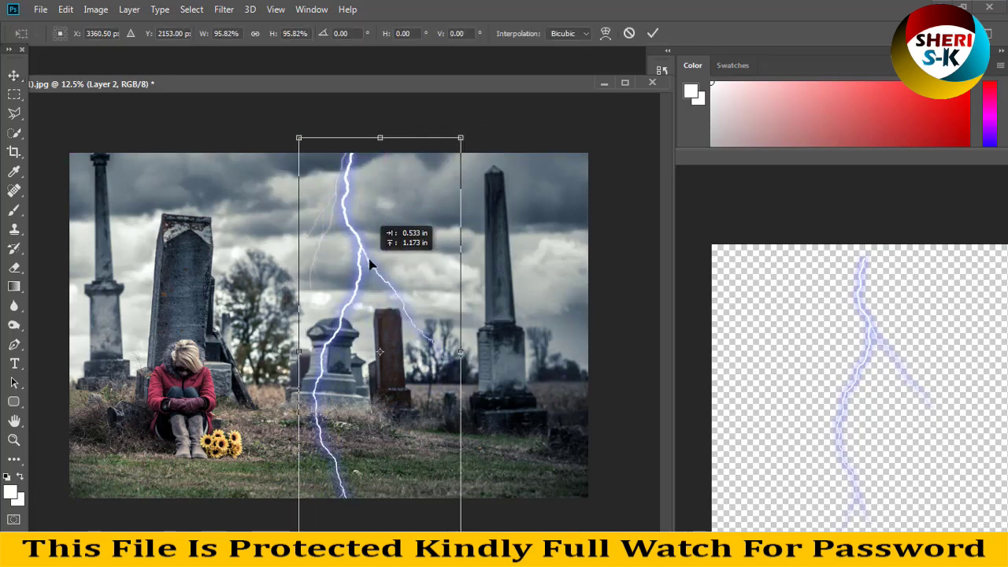
drag(490, 278, 501, 206)
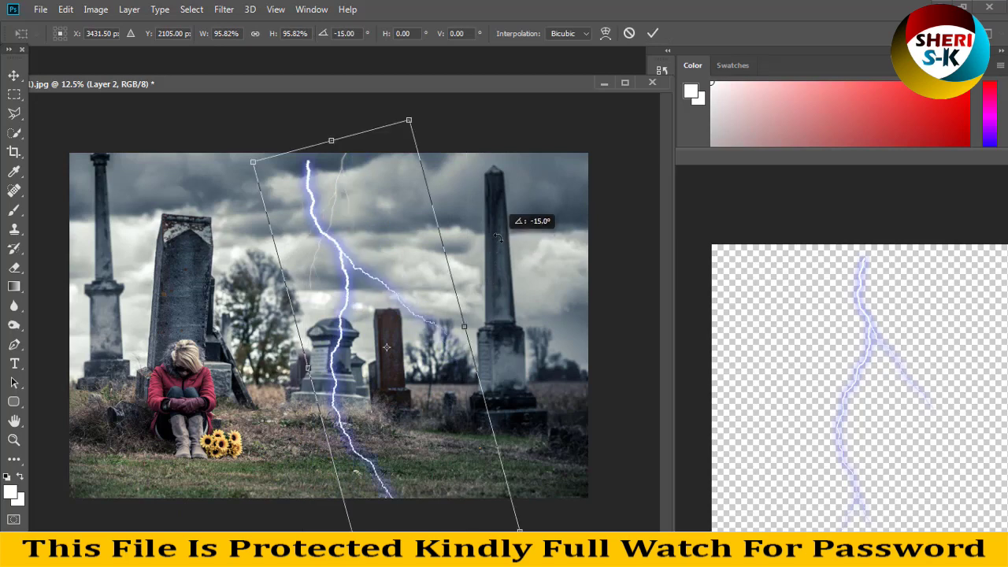
drag(501, 206, 487, 192)
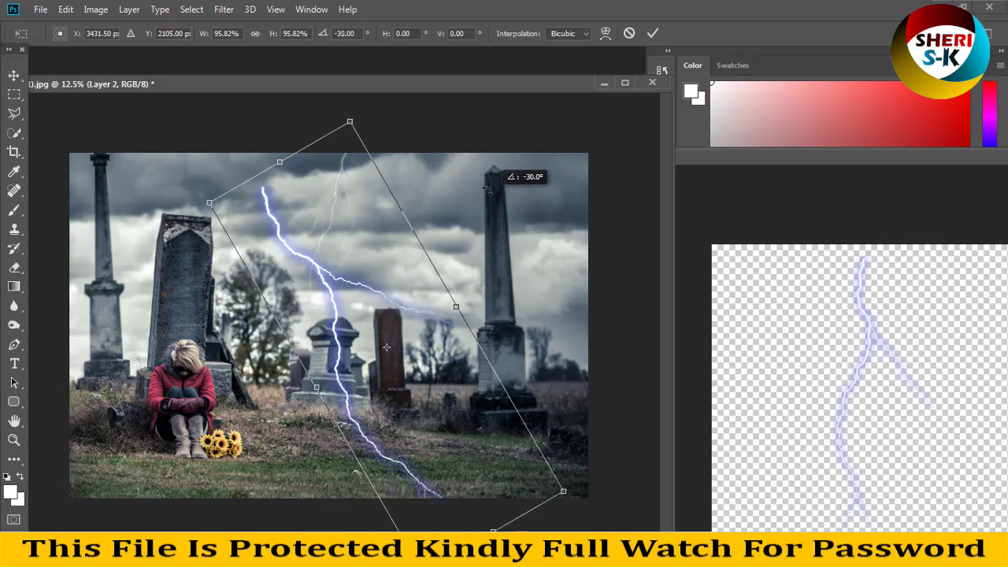
drag(333, 280, 346, 230)
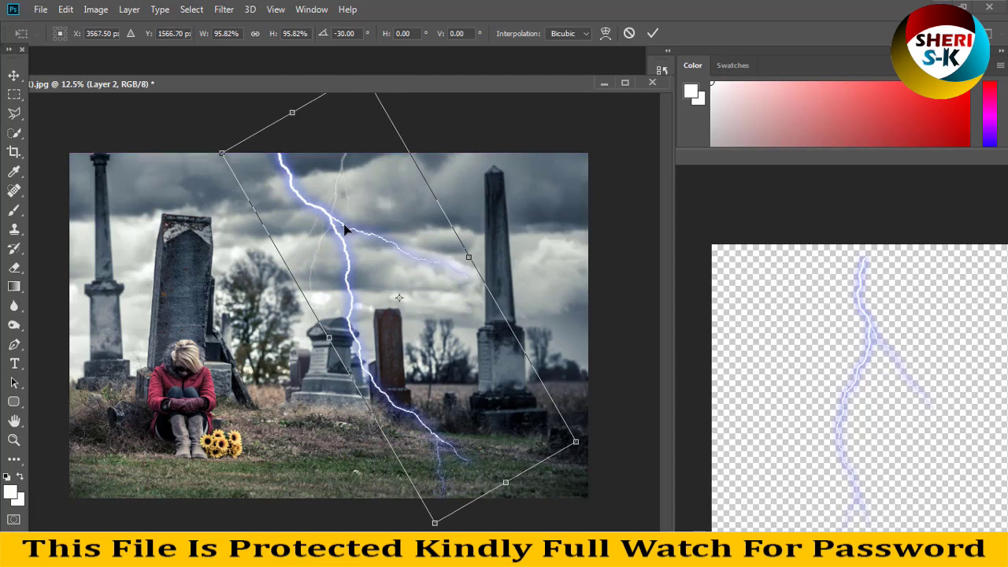
key(Return)
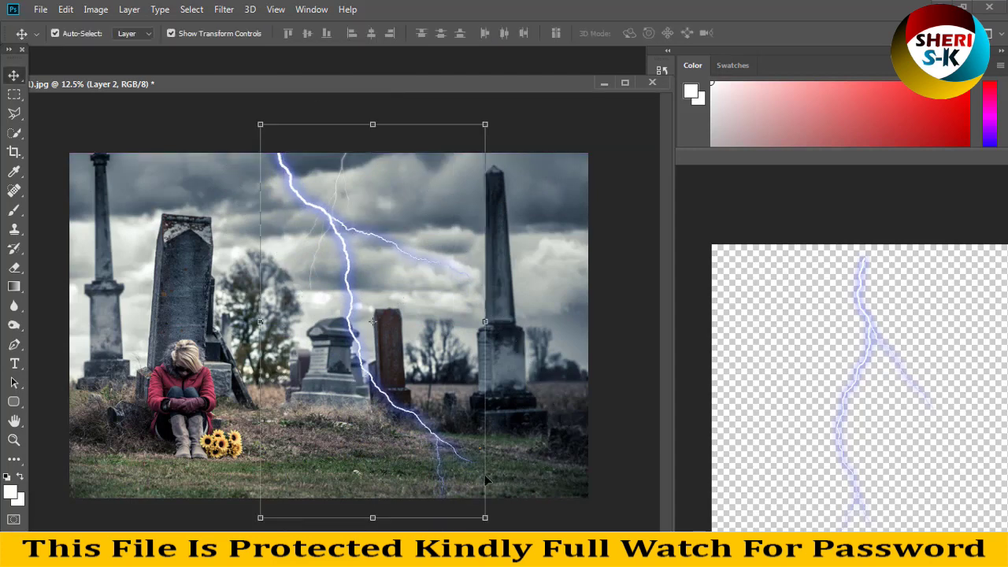
Shrink the bolt to about 53% and desaturate it to white
drag(485, 521, 404, 334)
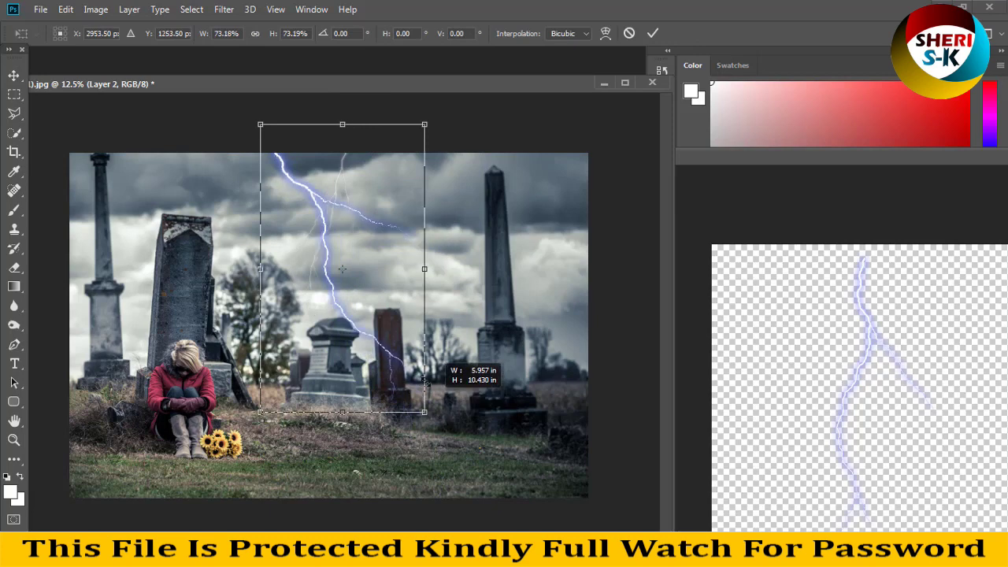
drag(404, 333, 398, 325)
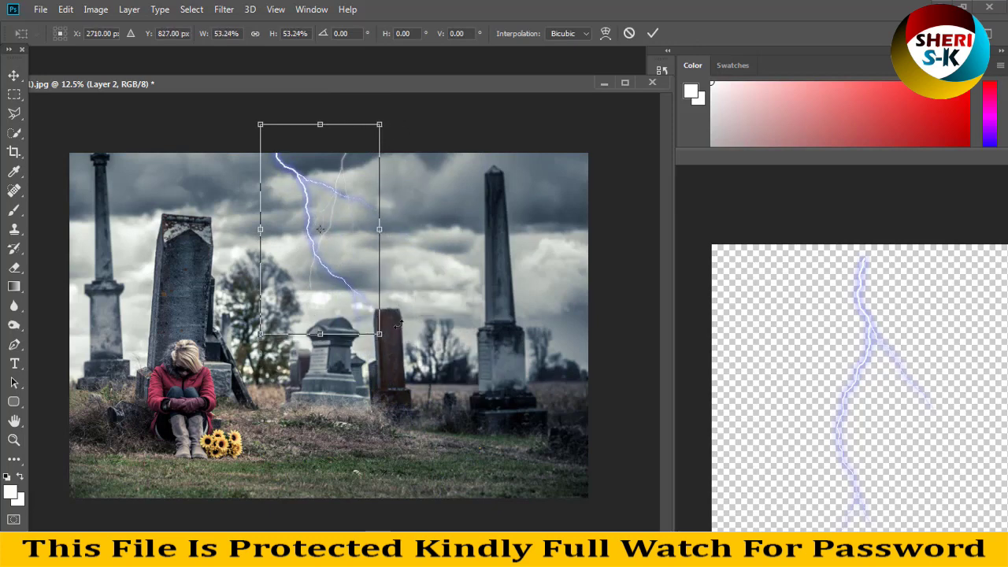
key(Return)
key(ctrl)
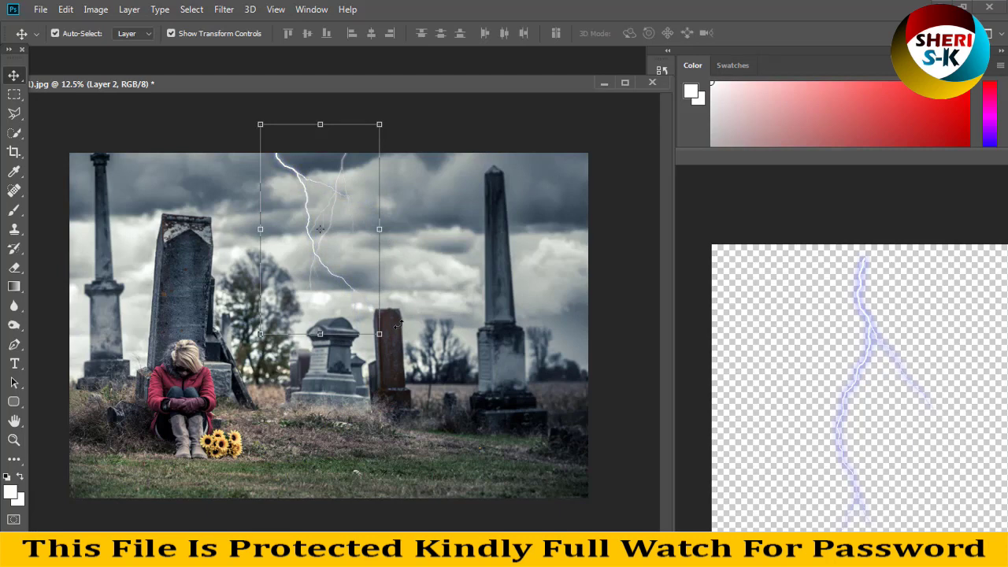
drag(880, 158, 416, 281)
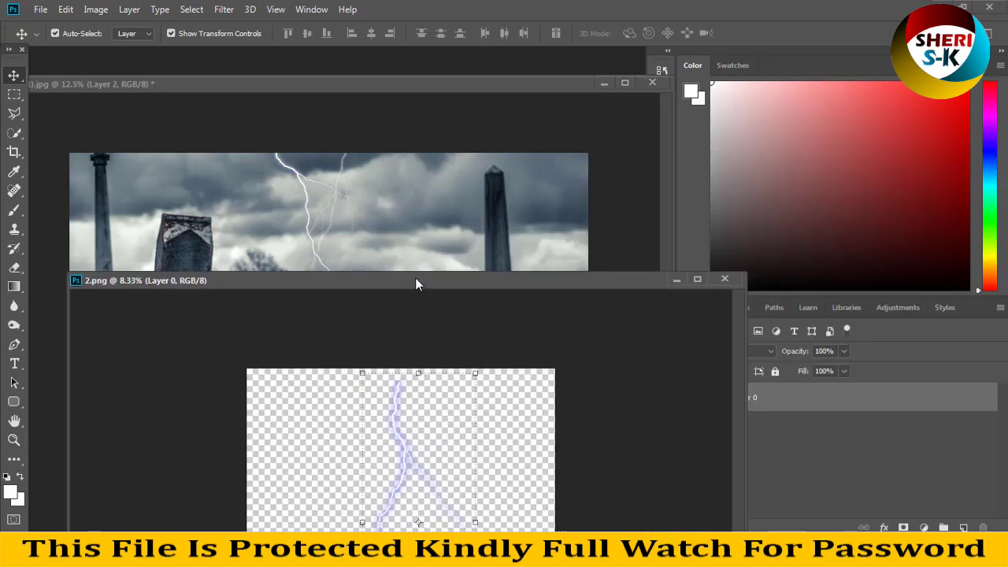
Lower the second lightning layer's opacity to 22%
click(716, 279)
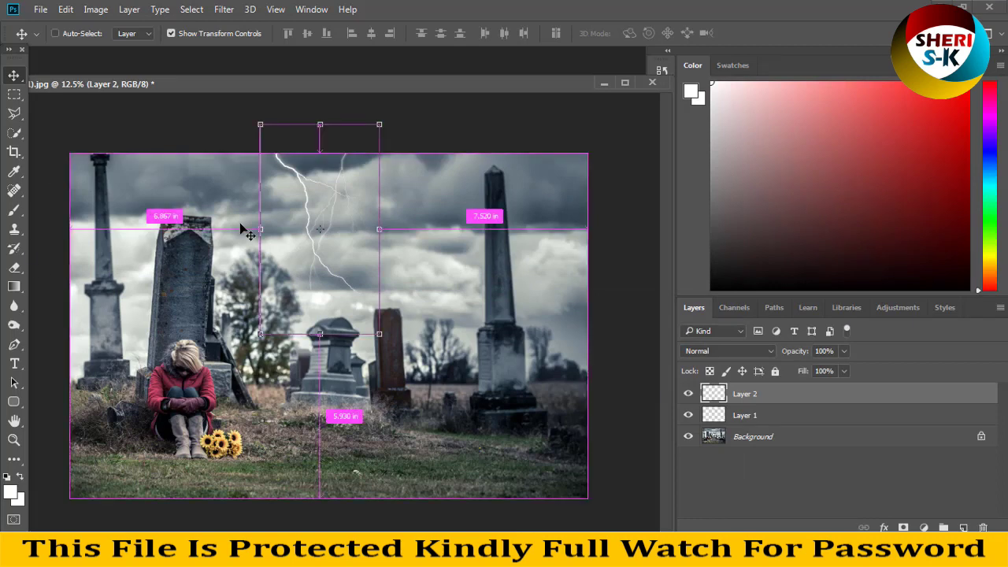
key(ctrl+plus)
scroll(270, 250, left, 1)
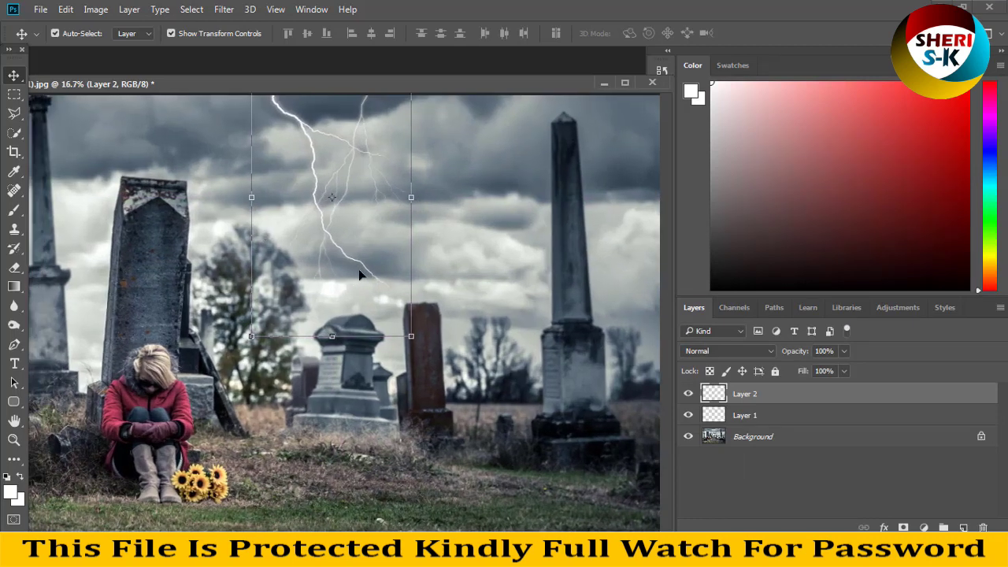
click(843, 351)
drag(828, 367, 805, 367)
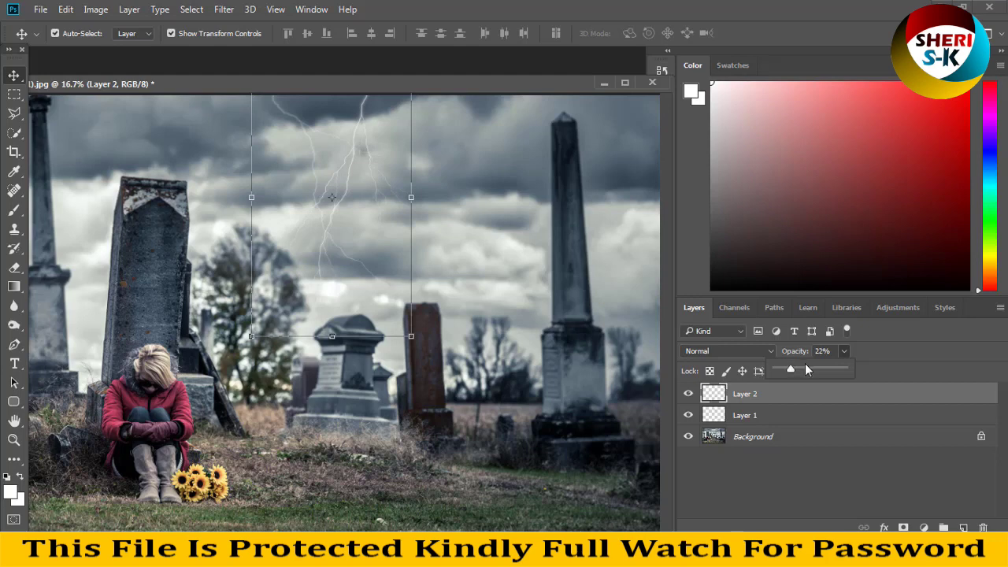
click(438, 289)
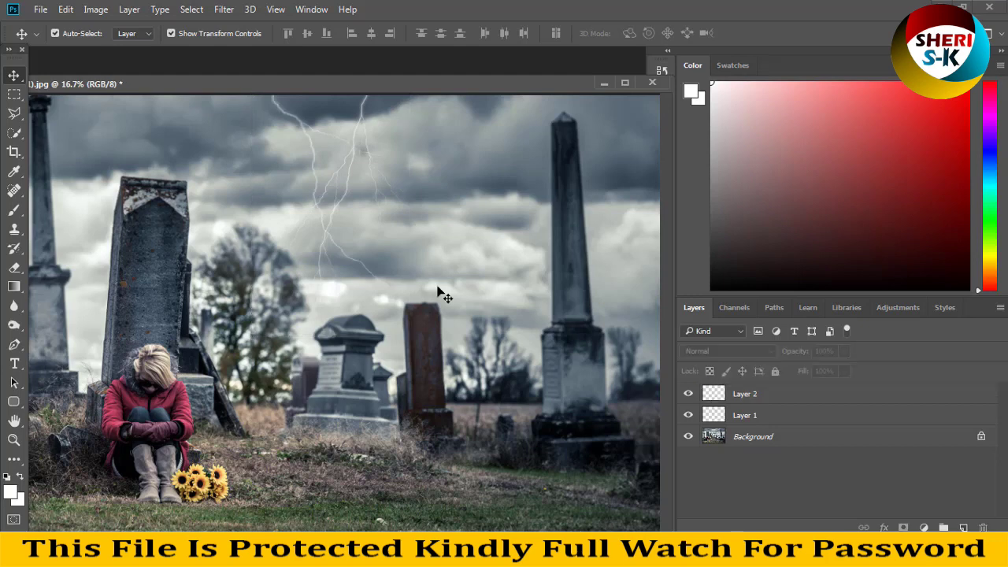
key(ctrl+minus)
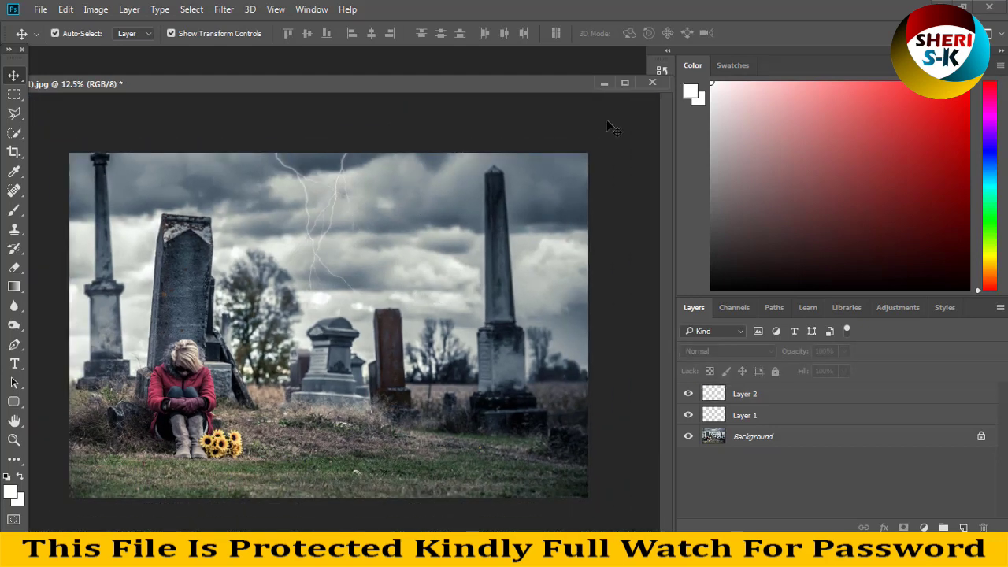
Close the cemetery and lightning documents without saving
click(650, 83)
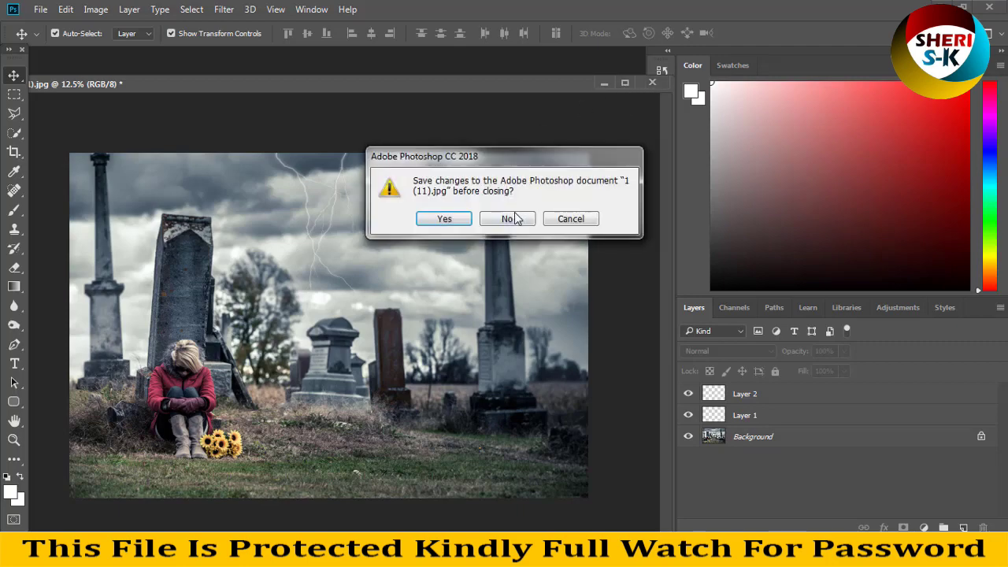
click(508, 218)
click(312, 84)
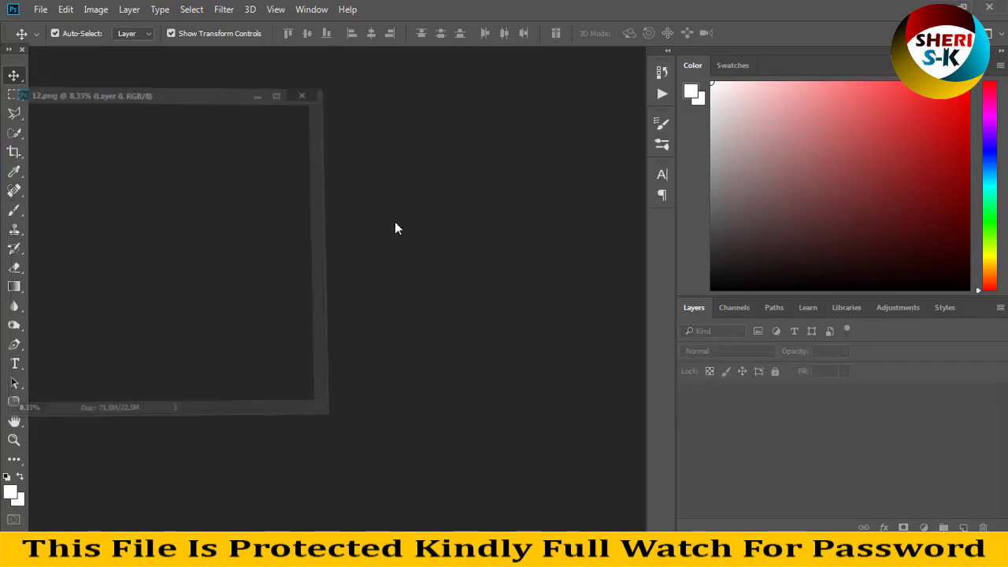
click(164, 552)
Open 12.jpg from the Jpeg lightning folder in Photoshop
scroll(354, 311, down, 1)
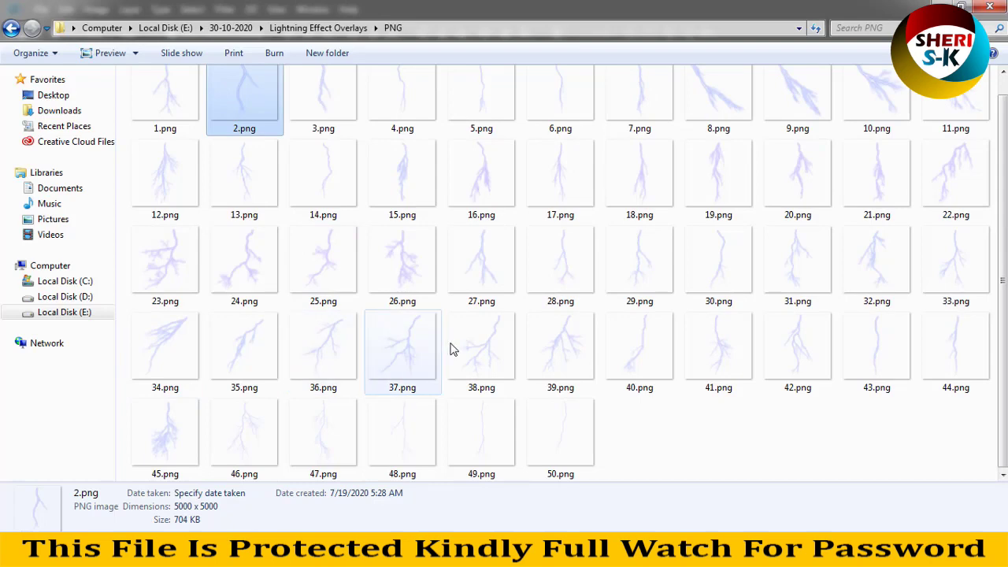
click(10, 29)
double_click(230, 137)
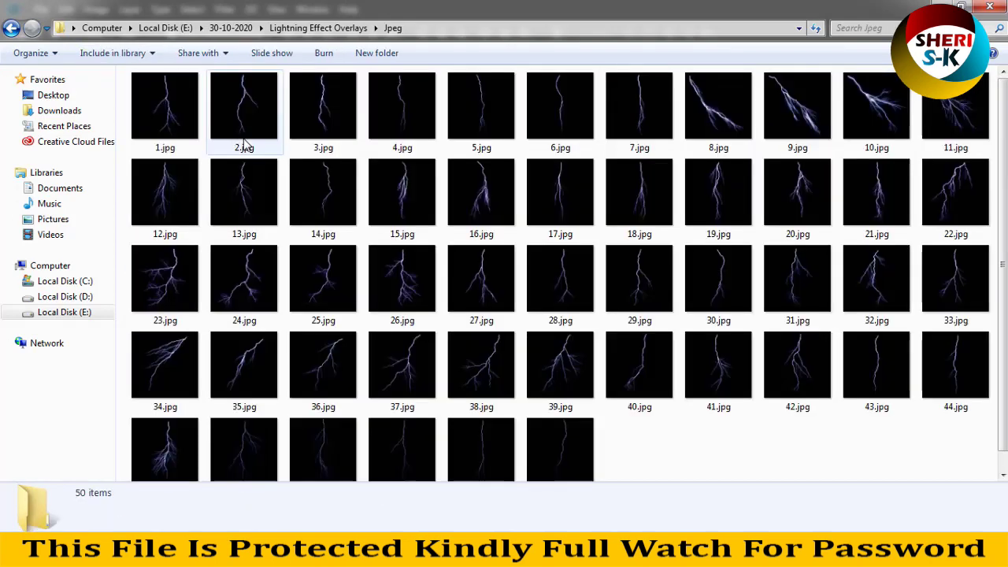
click(180, 213)
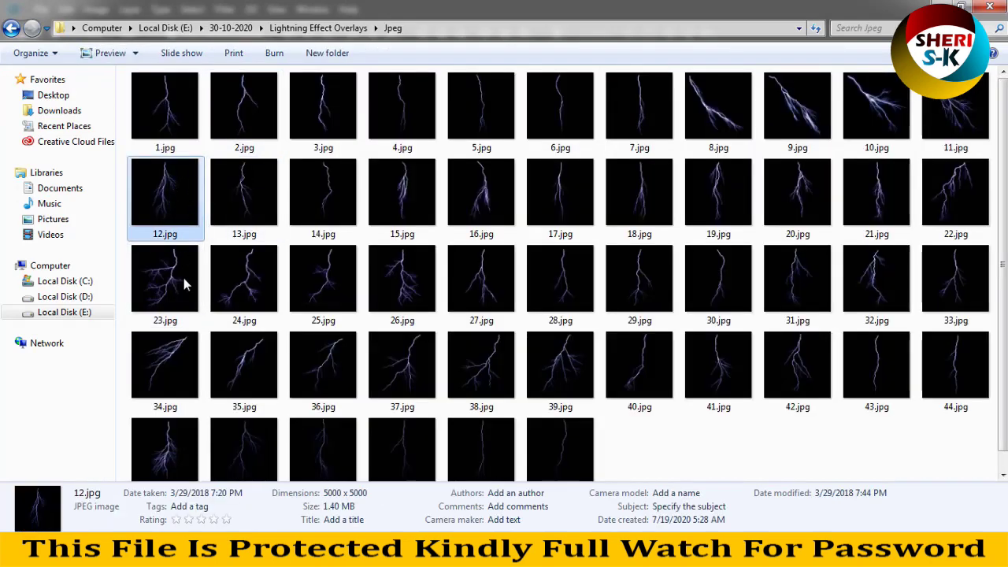
drag(144, 190, 353, 303)
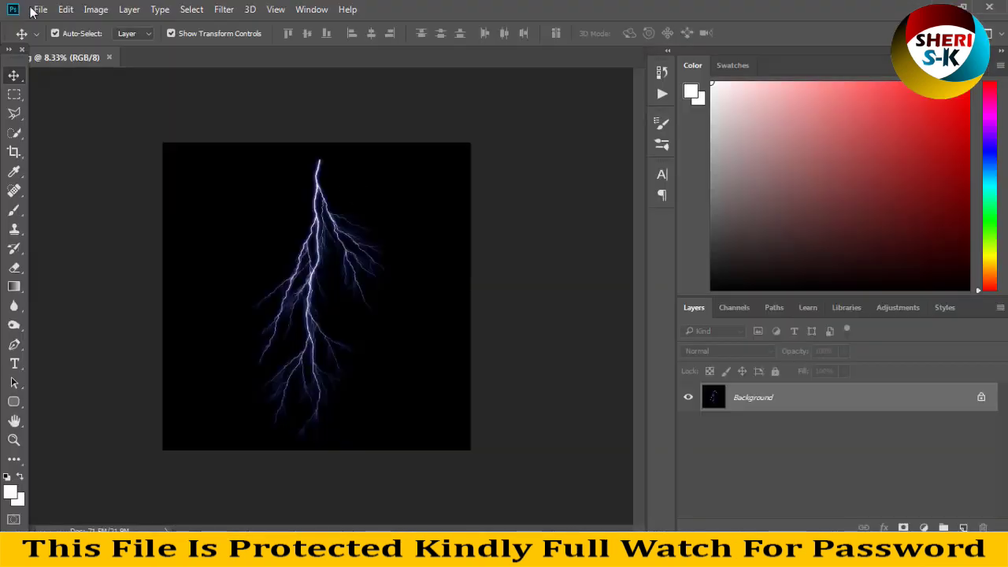
Start reopening the cemetery photo 1 (11).jpg through File > Open
click(40, 9)
click(50, 40)
click(370, 267)
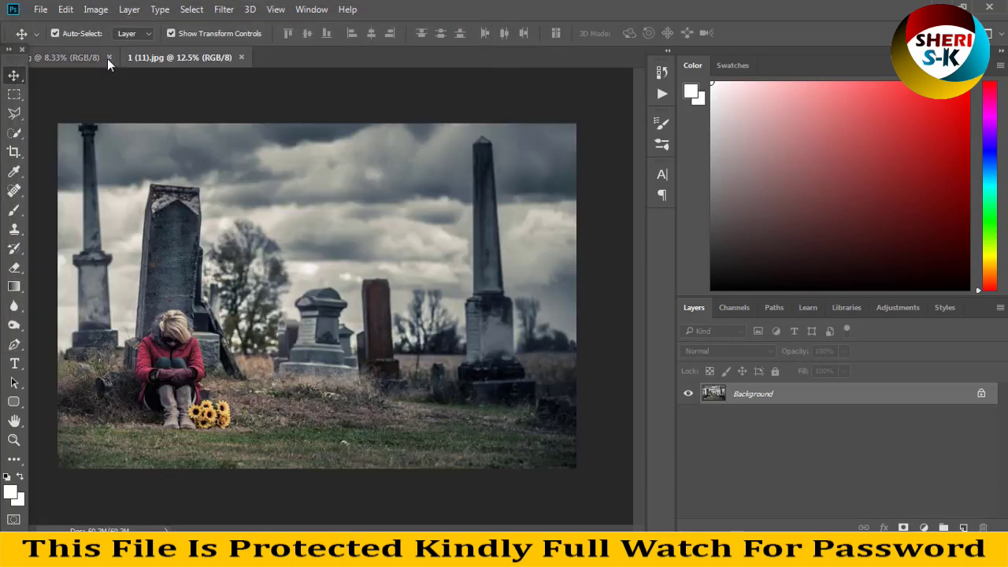
Drag the 12.jpg lightning onto the cemetery photo as Layer 1 and close 12.jpg
drag(91, 52, 384, 162)
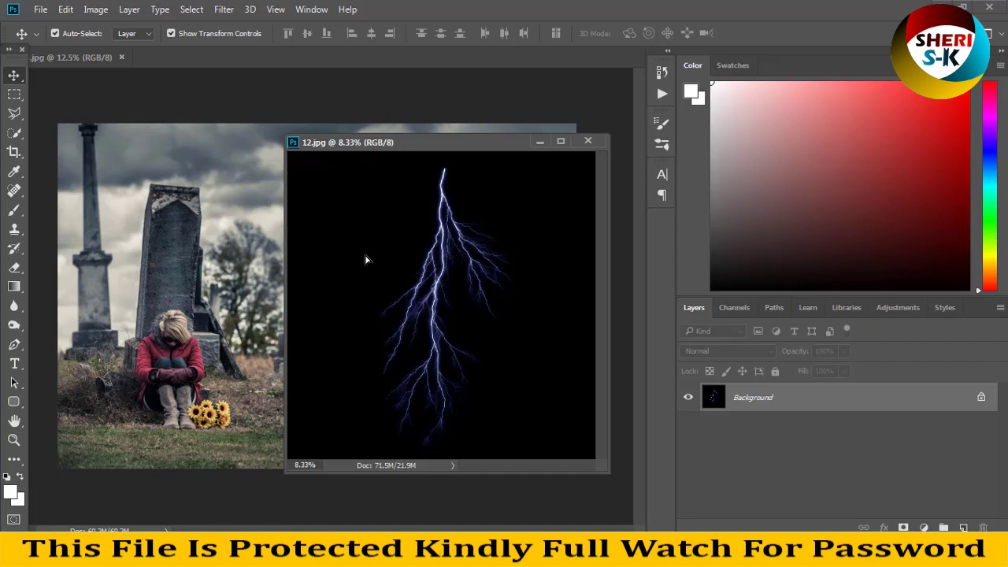
drag(435, 266, 222, 236)
drag(233, 173, 252, 217)
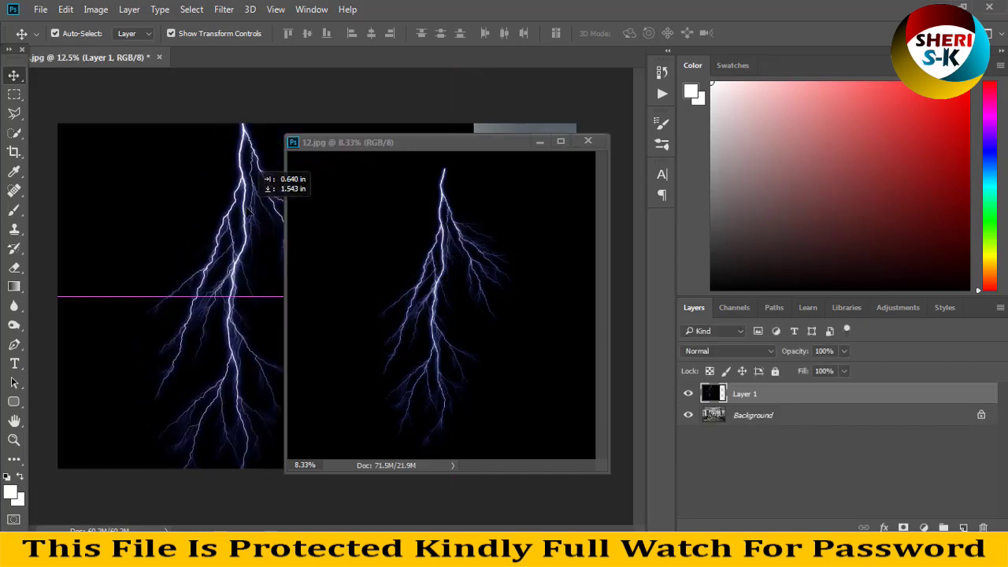
click(587, 141)
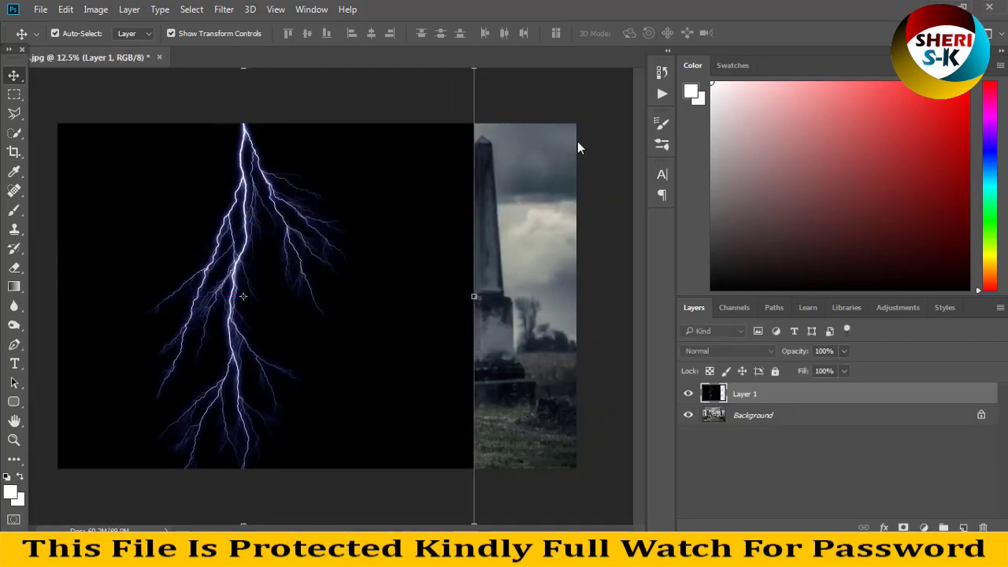
click(768, 349)
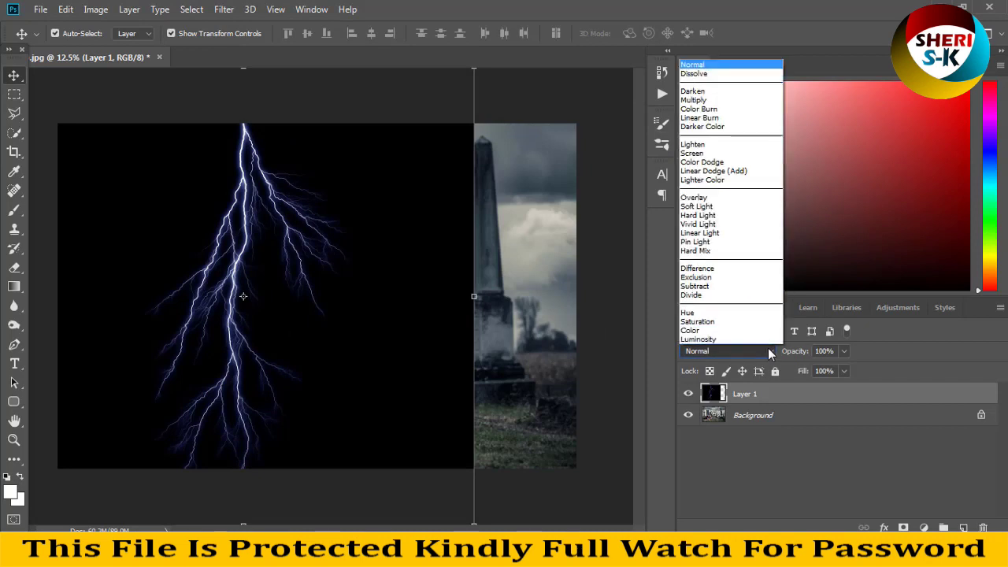
Set the lightning to Screen blending, then shrink and squash it into the sky
click(703, 146)
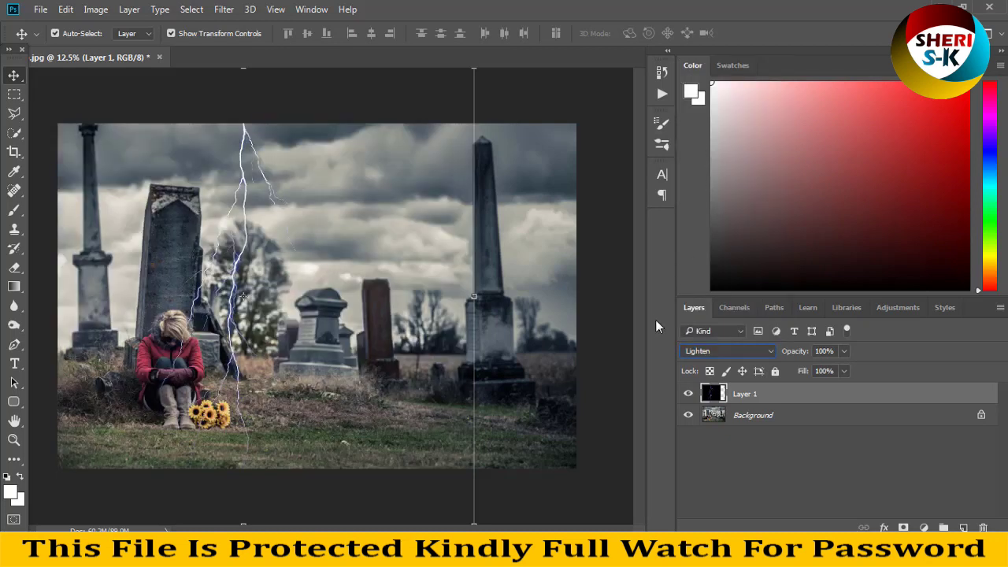
key(Down)
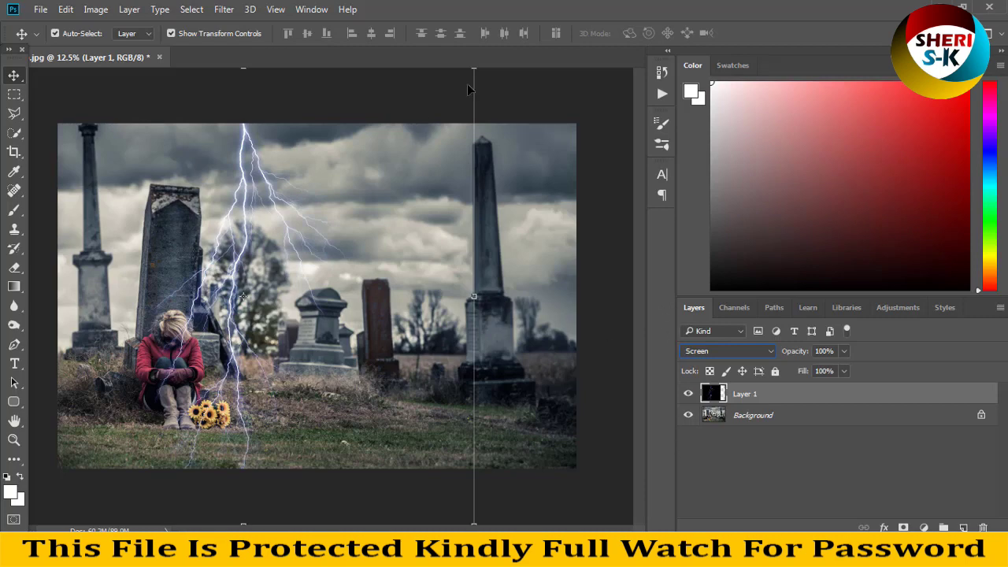
mouse_move(476, 69)
mouse_down()
mouse_move(409, 153)
mouse_move(378, 160)
mouse_up()
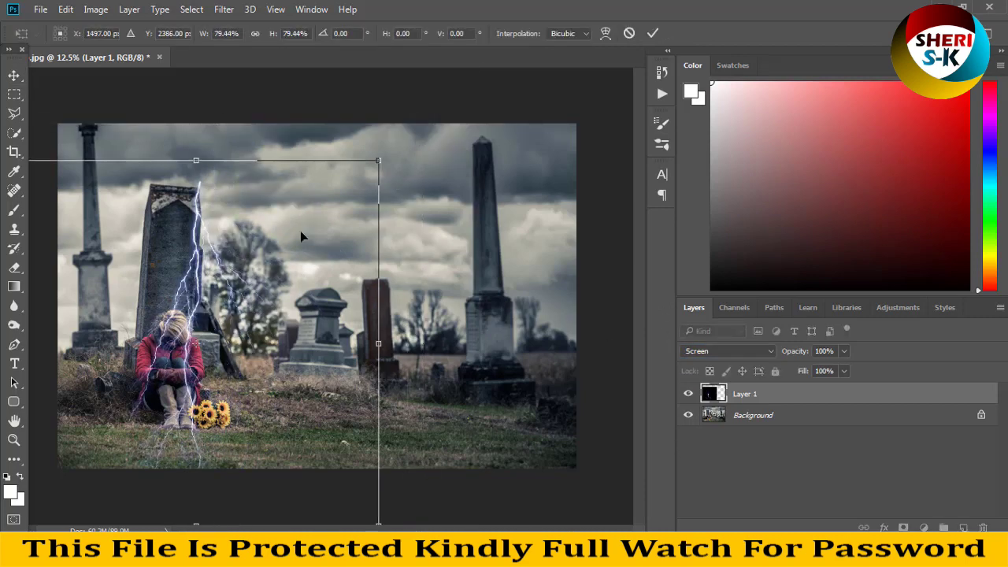
drag(201, 260, 270, 179)
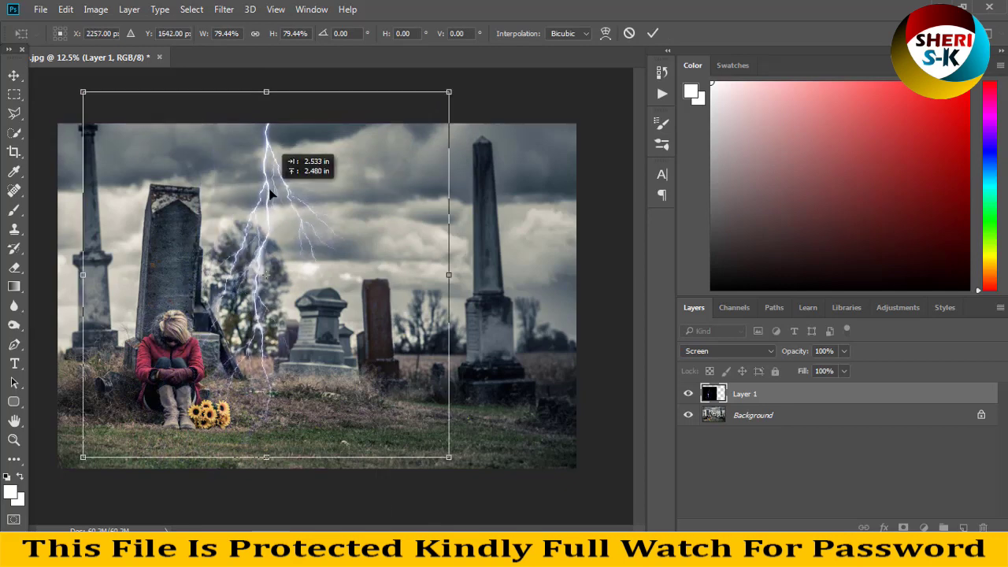
drag(264, 447, 265, 326)
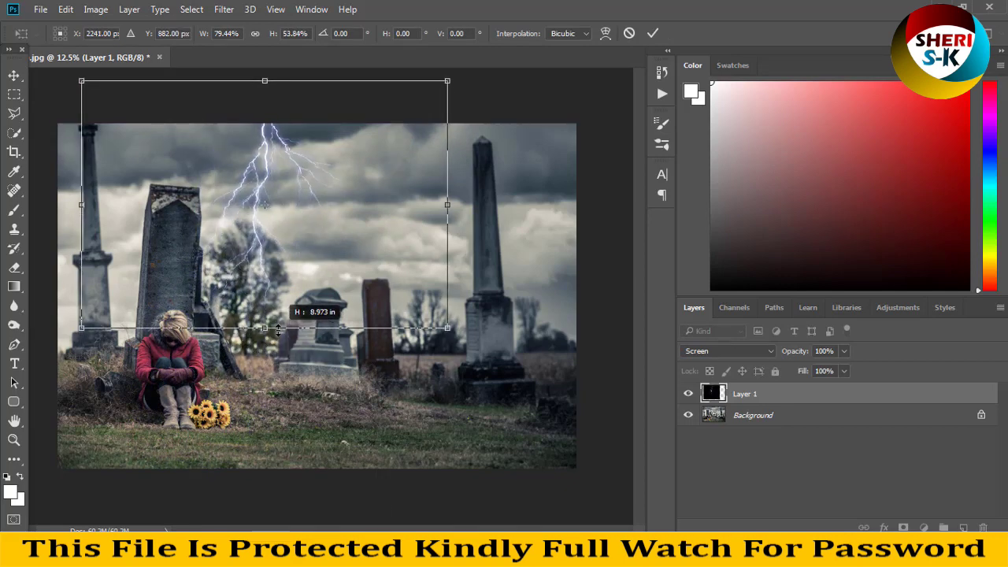
drag(88, 204, 158, 216)
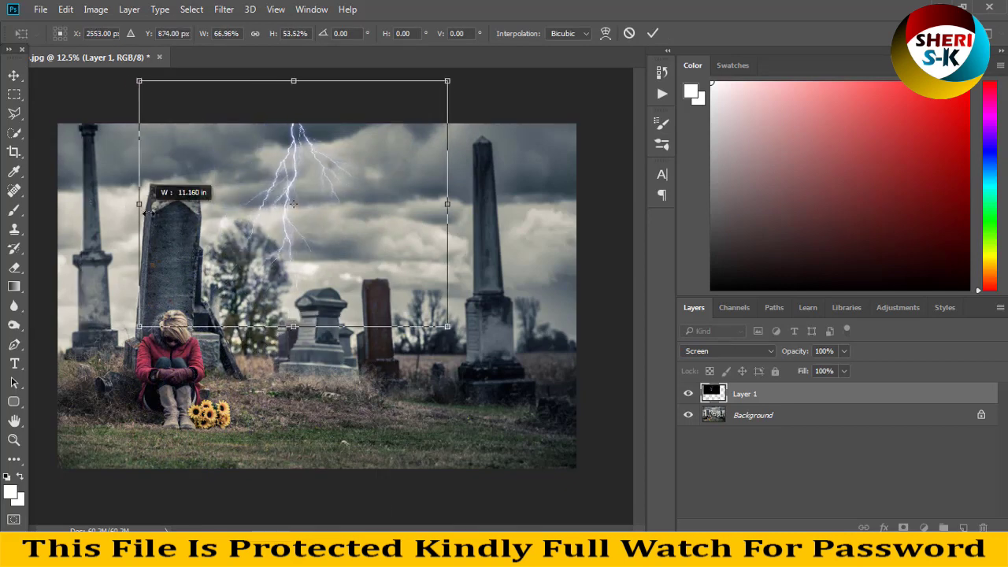
key(Return)
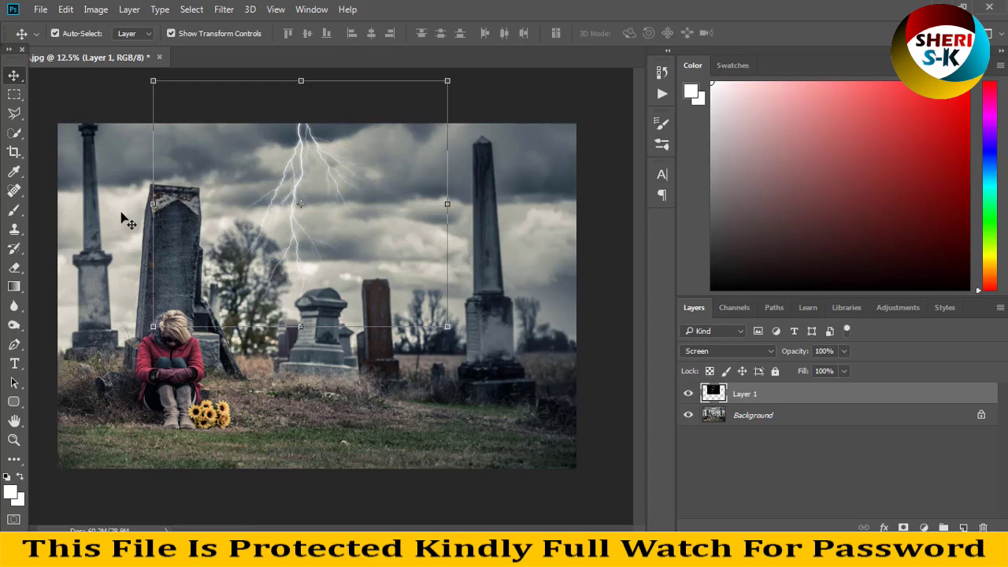
Move the lightning up and right in the sky, discarding a trial tilt
mouse_move(285, 196)
mouse_down()
mouse_move(311, 181)
mouse_move(311, 204)
mouse_up()
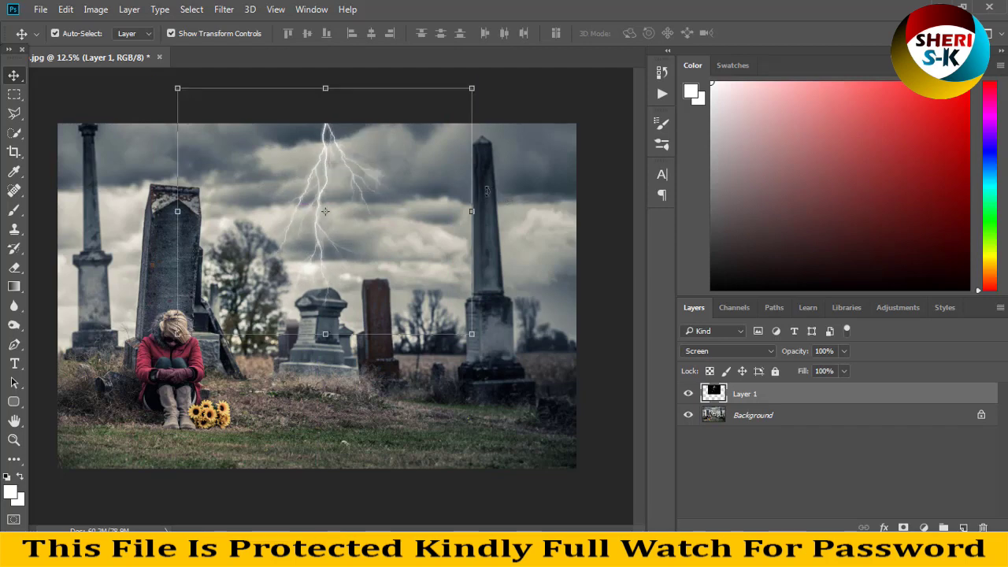
drag(486, 190, 484, 164)
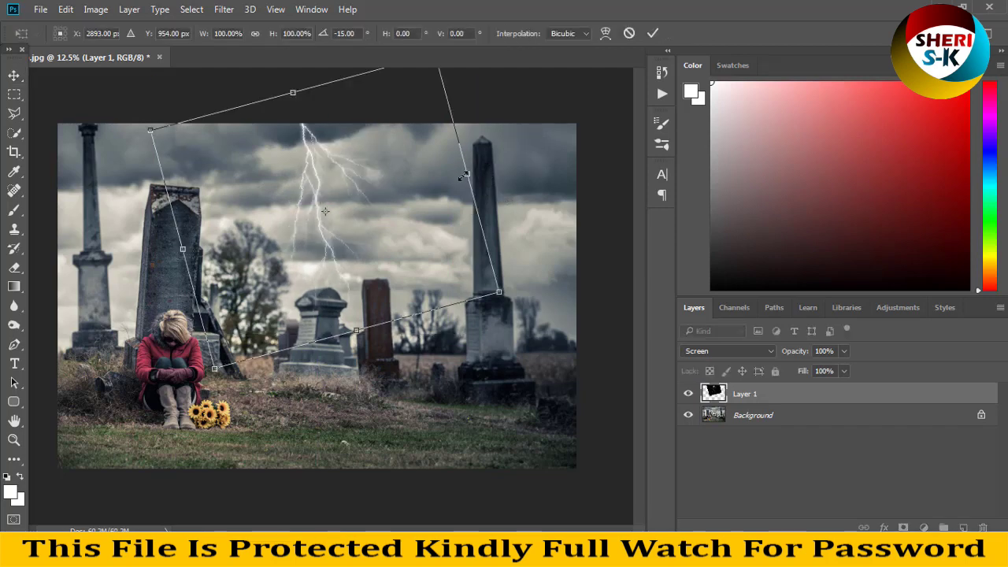
key(Escape)
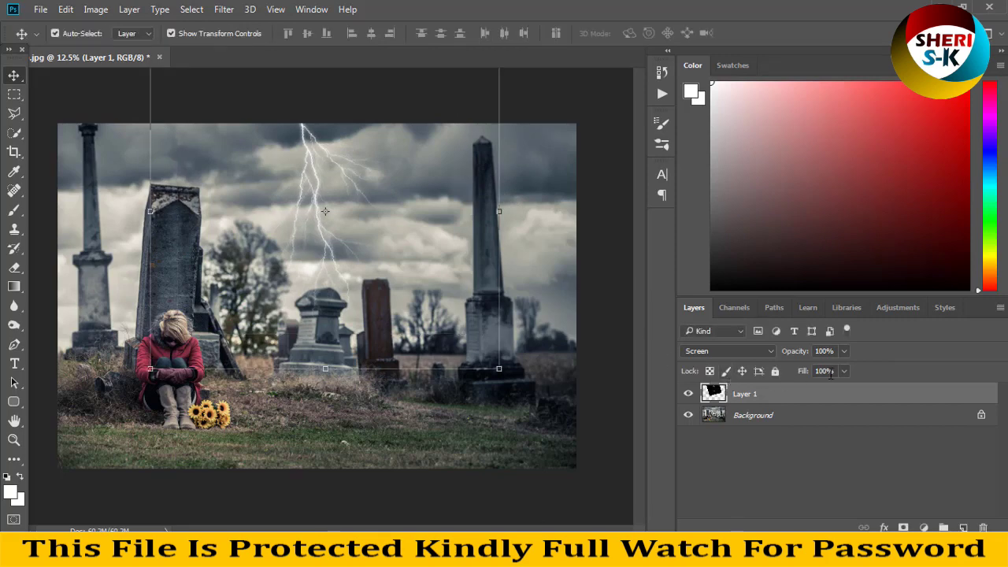
click(843, 352)
Set the lightning to 75% opacity and erase its traces over the tombstones
click(827, 370)
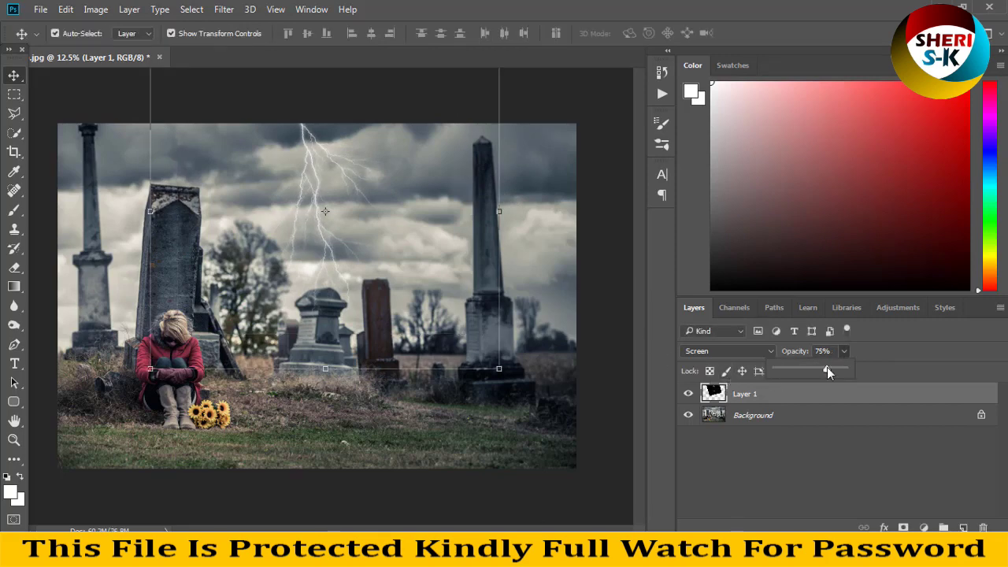
click(15, 269)
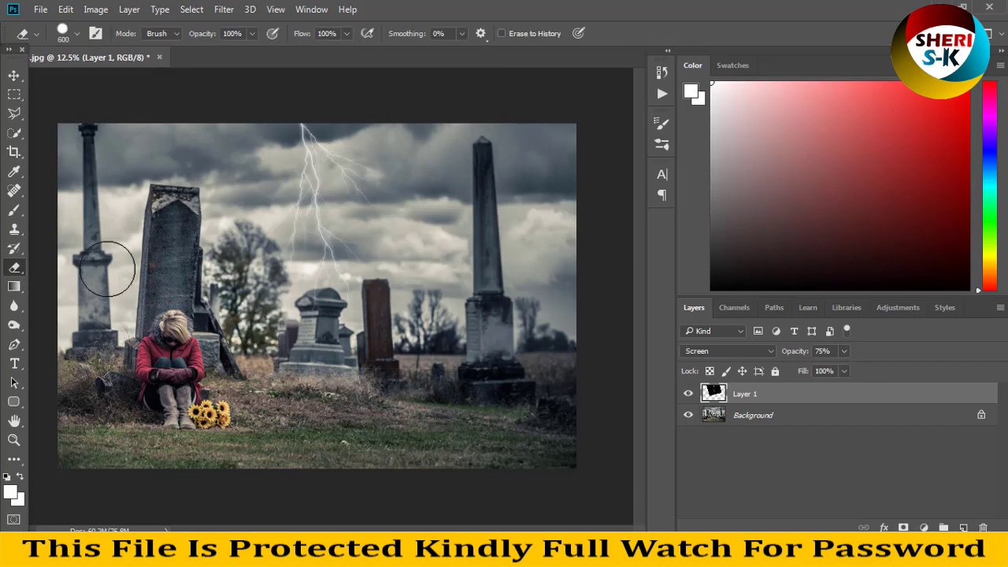
mouse_move(314, 317)
mouse_down()
mouse_move(291, 295)
mouse_move(188, 290)
mouse_up()
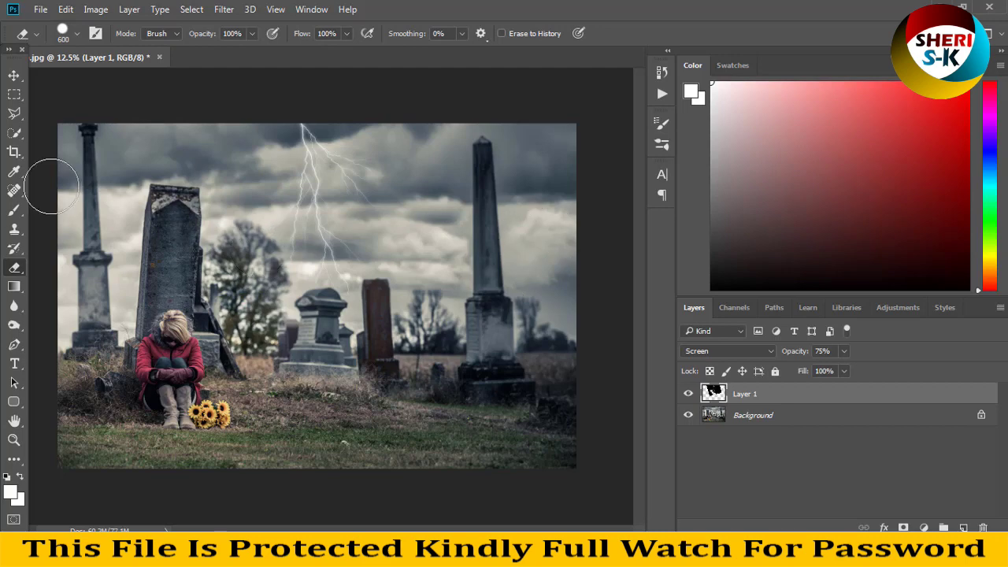
click(20, 95)
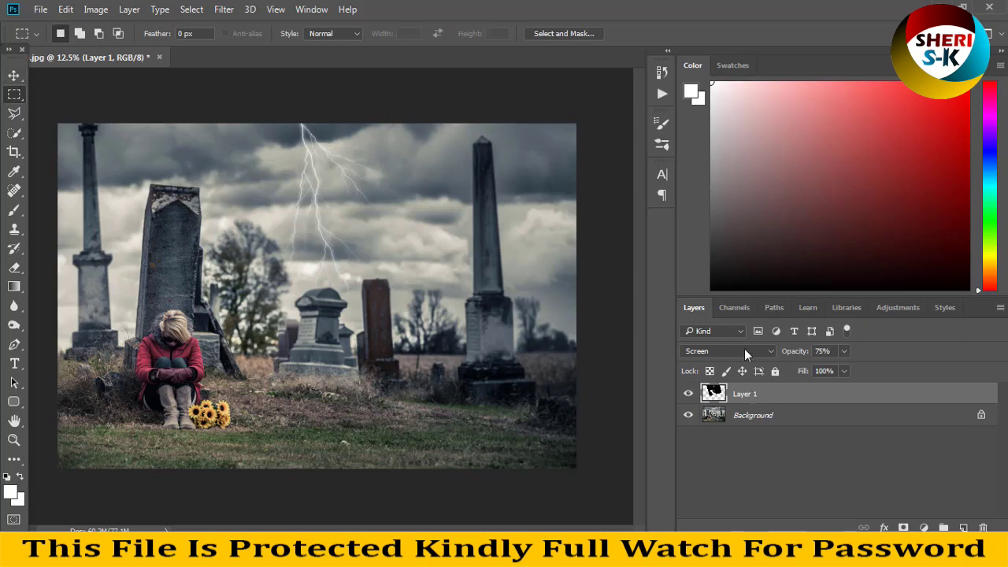
Keep the lightning on Screen blending after previewing other modes, then close the cemetery composite
click(767, 352)
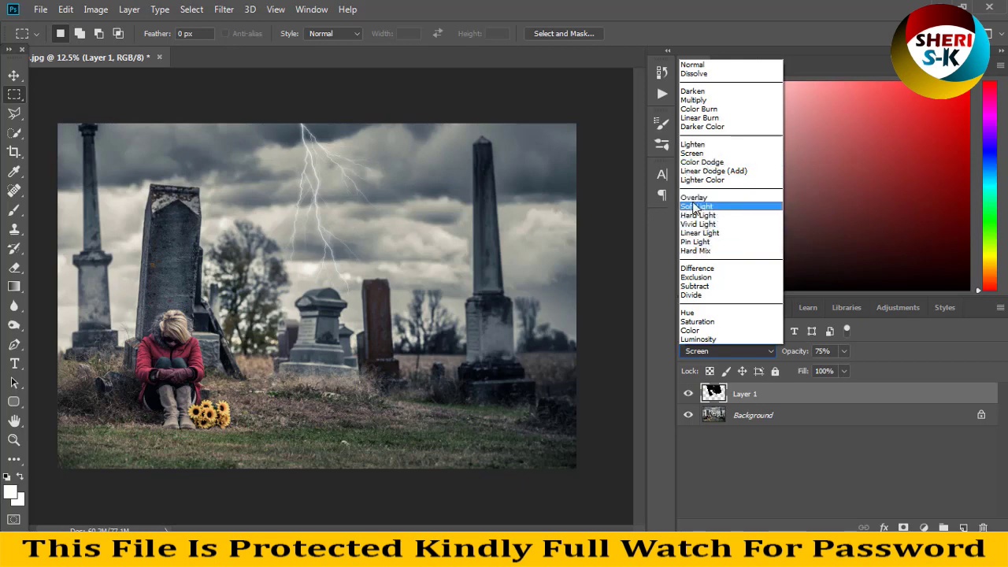
key(Up)
key(Up)
key(Down)
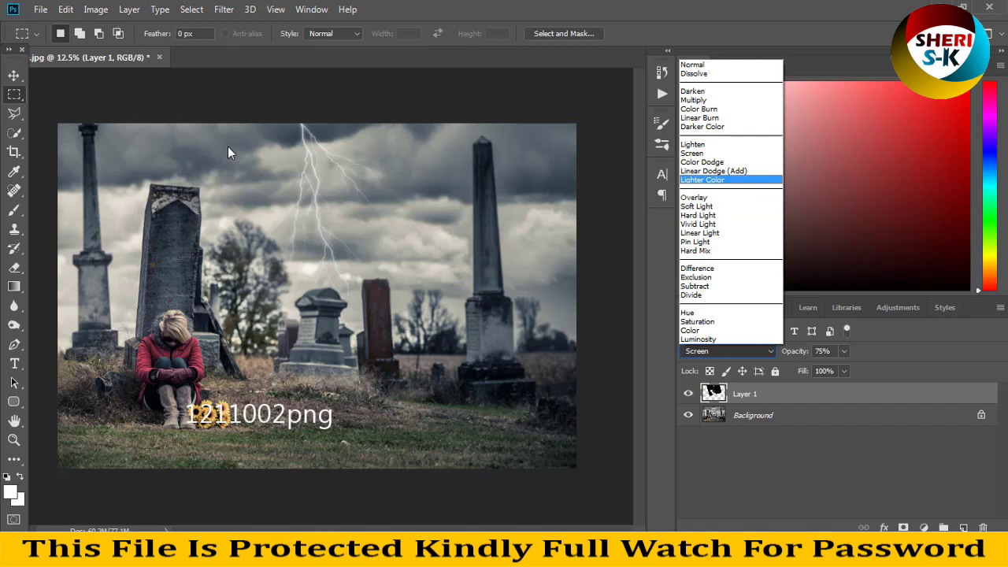
key(Escape)
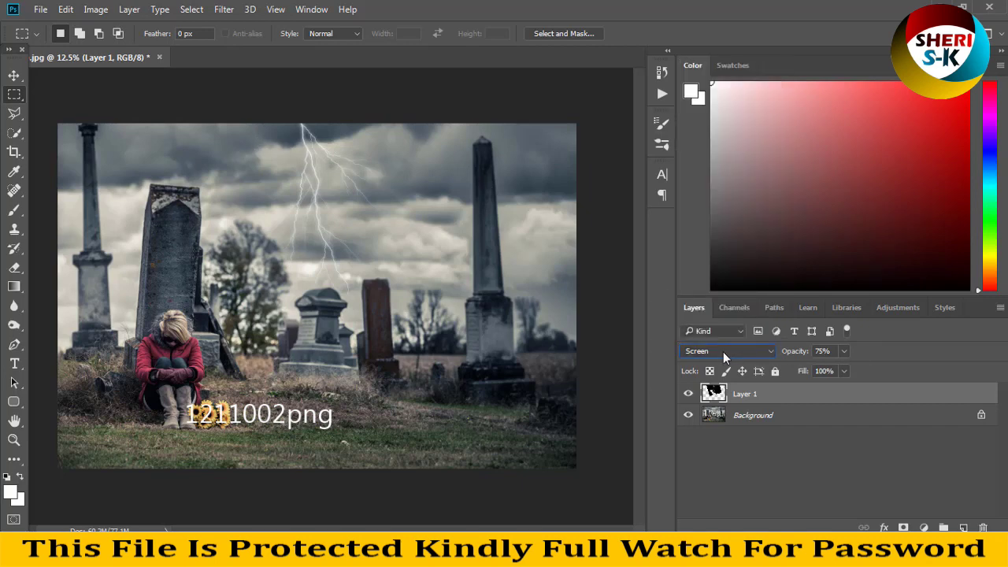
click(722, 351)
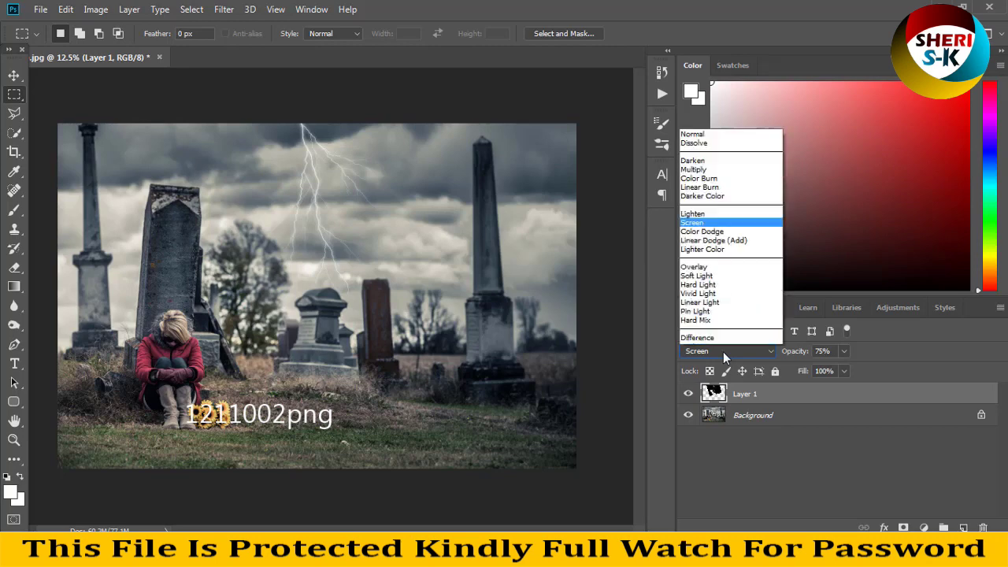
key(Escape)
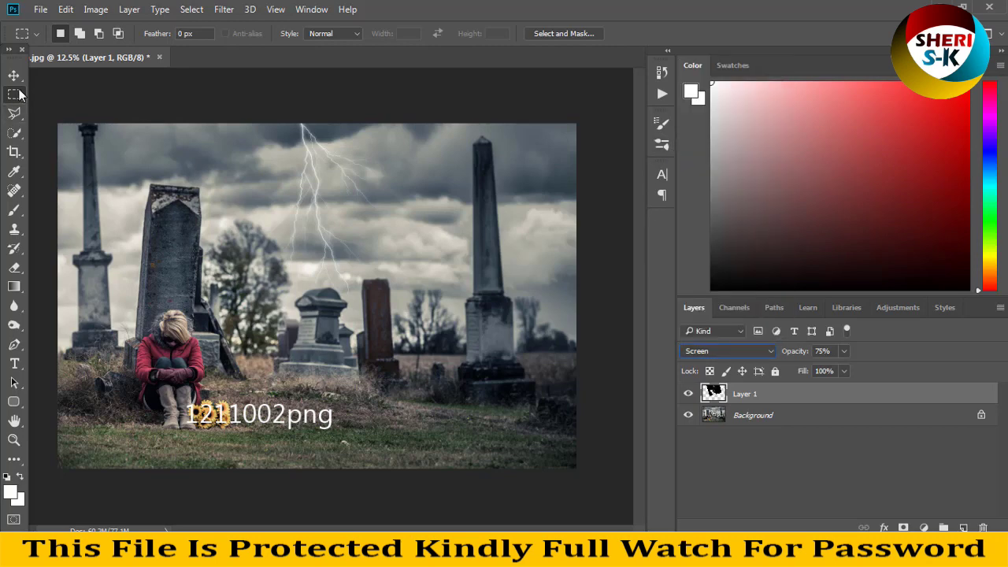
click(161, 58)
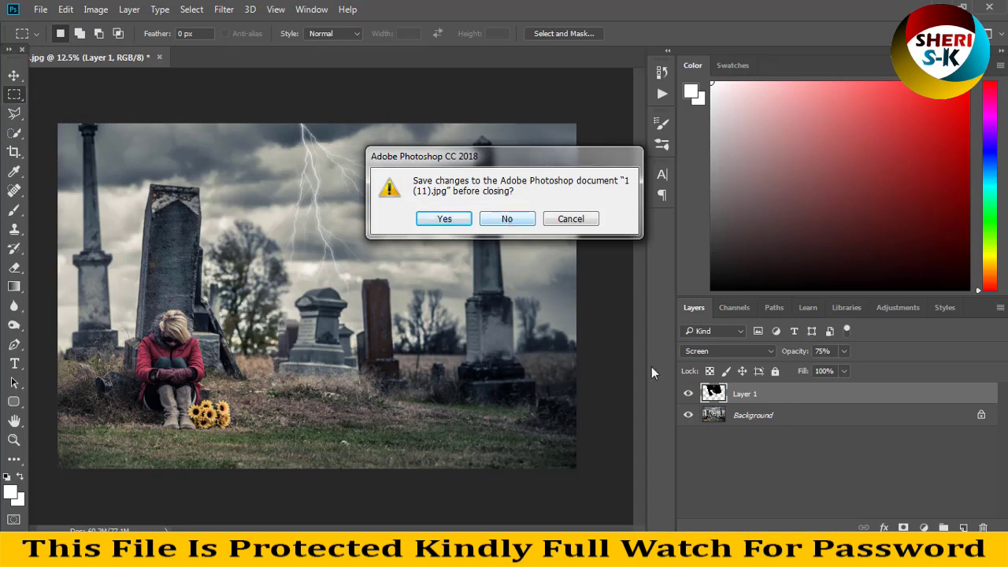
click(518, 227)
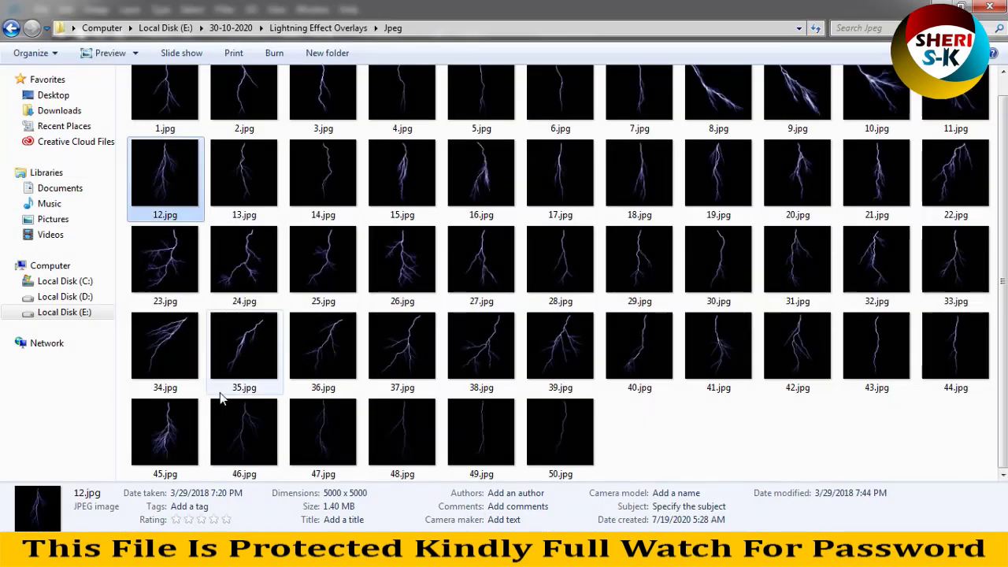
Open 11.png from the PNG lightning folder as a new Photoshop document
scroll(221, 398, up, 1)
click(11, 28)
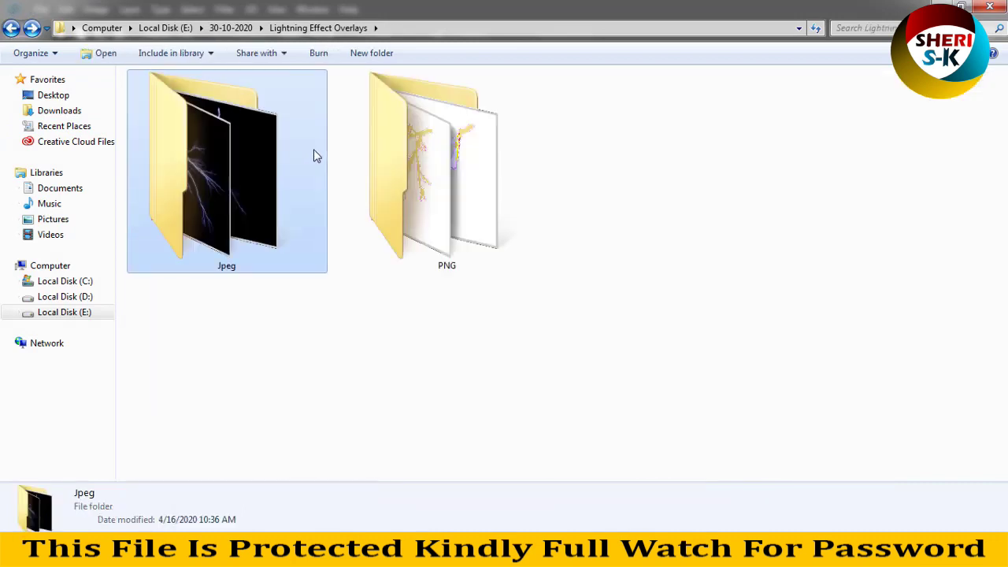
double_click(393, 173)
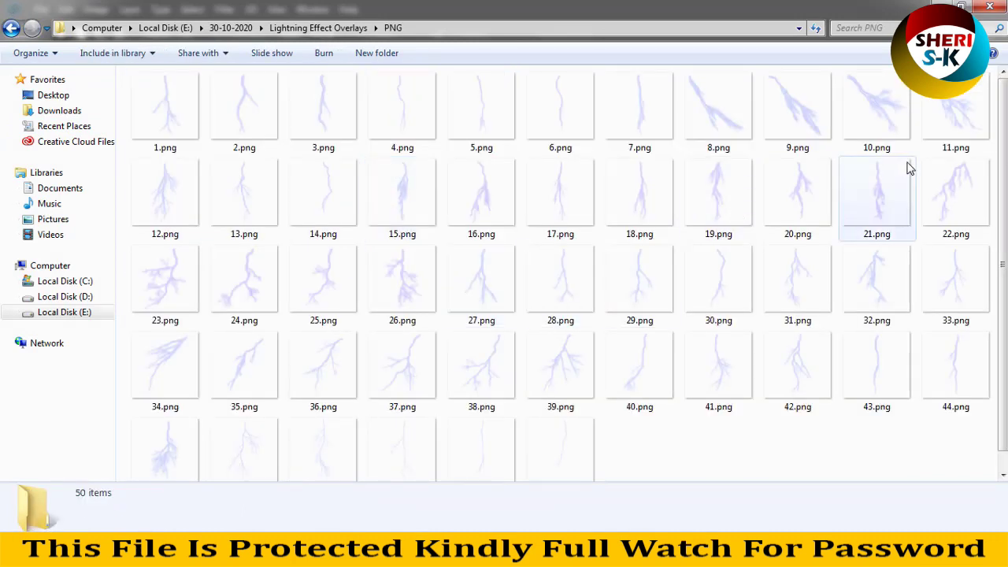
click(942, 122)
drag(942, 122, 303, 528)
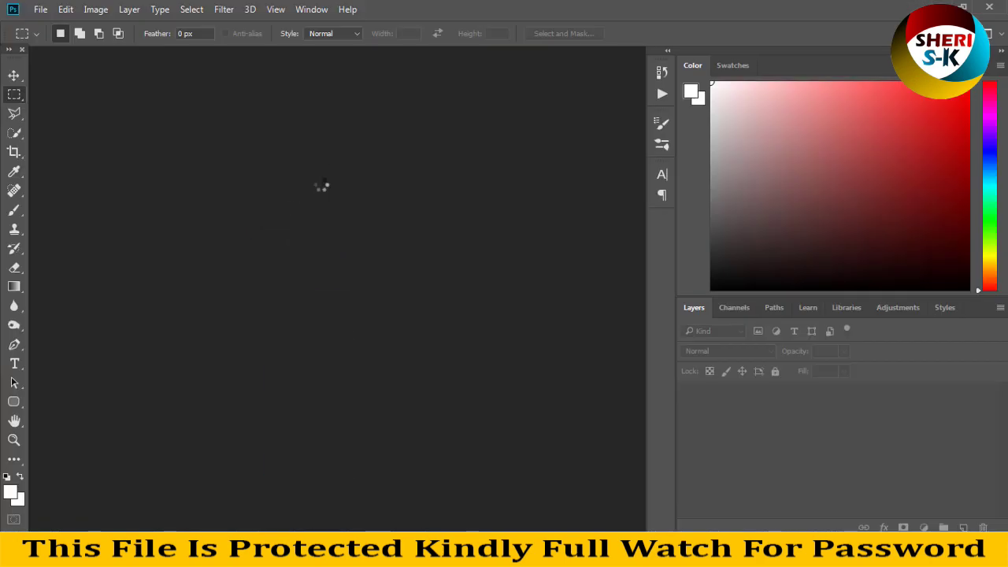
drag(303, 519, 322, 187)
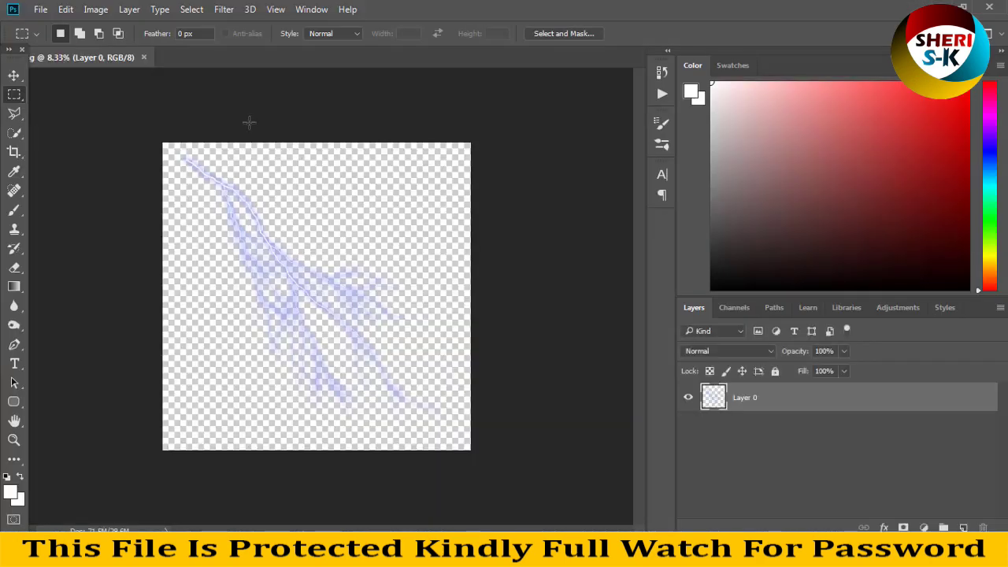
Desaturate the 11.png lightning to grey and open the woman photo 1 (8).jpg
drag(79, 56, 128, 93)
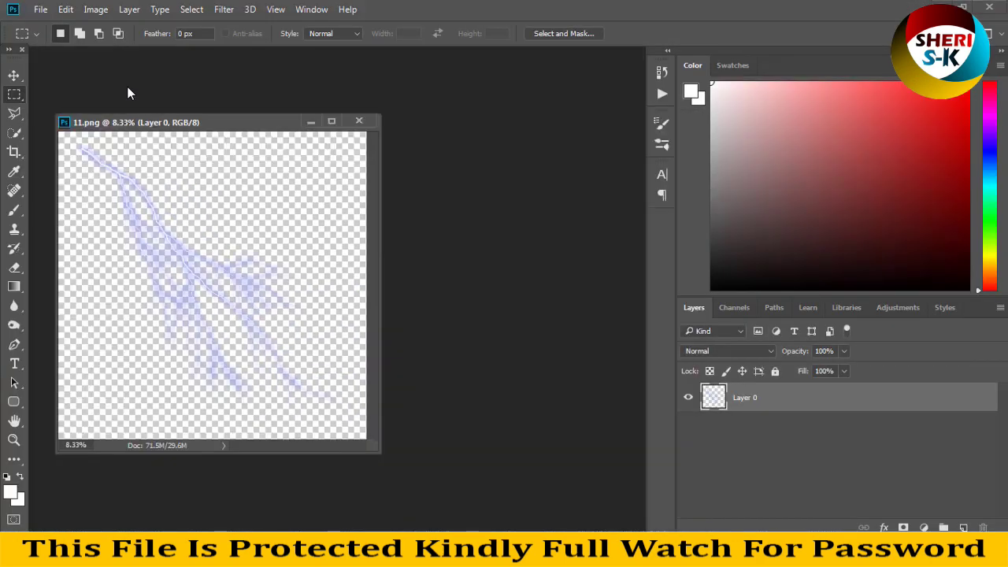
key(ctrl+shift+u)
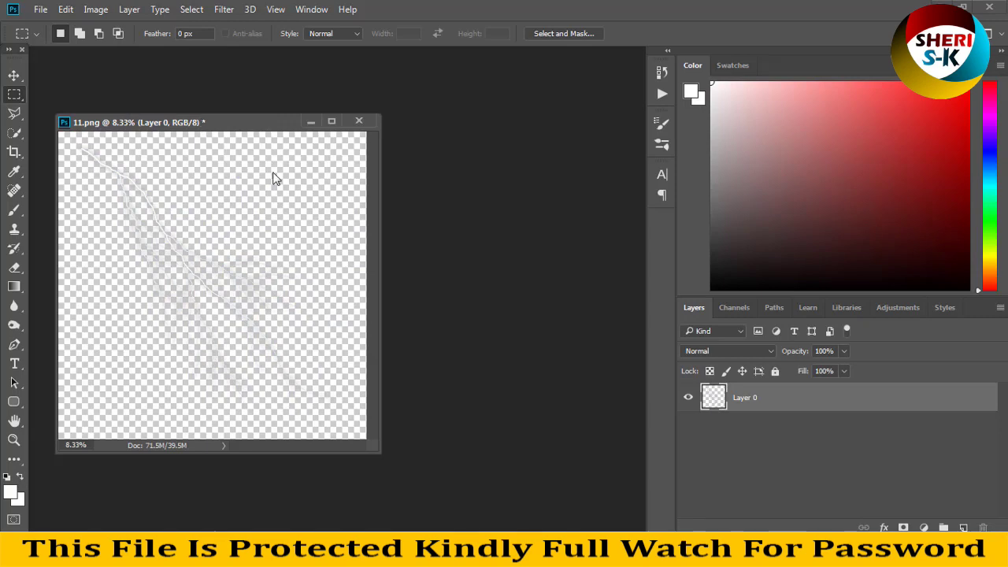
key(ctrl+o)
click(449, 195)
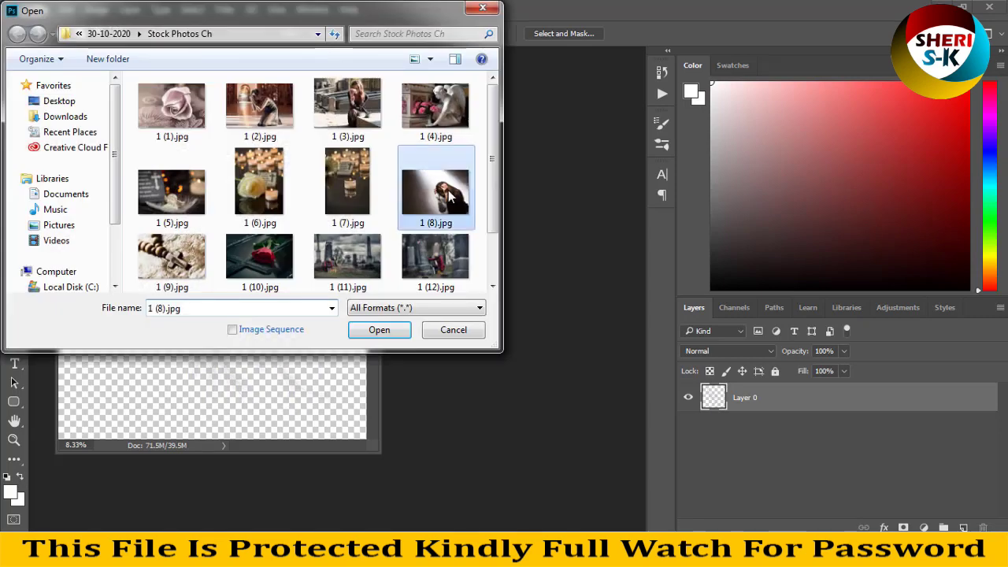
scroll(440, 208, down, 1)
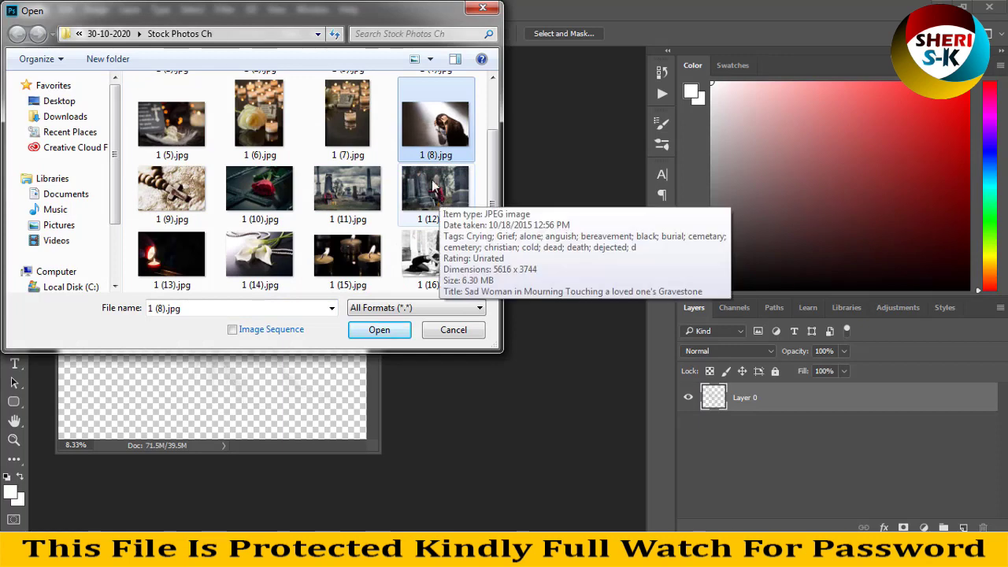
scroll(334, 225, up, 1)
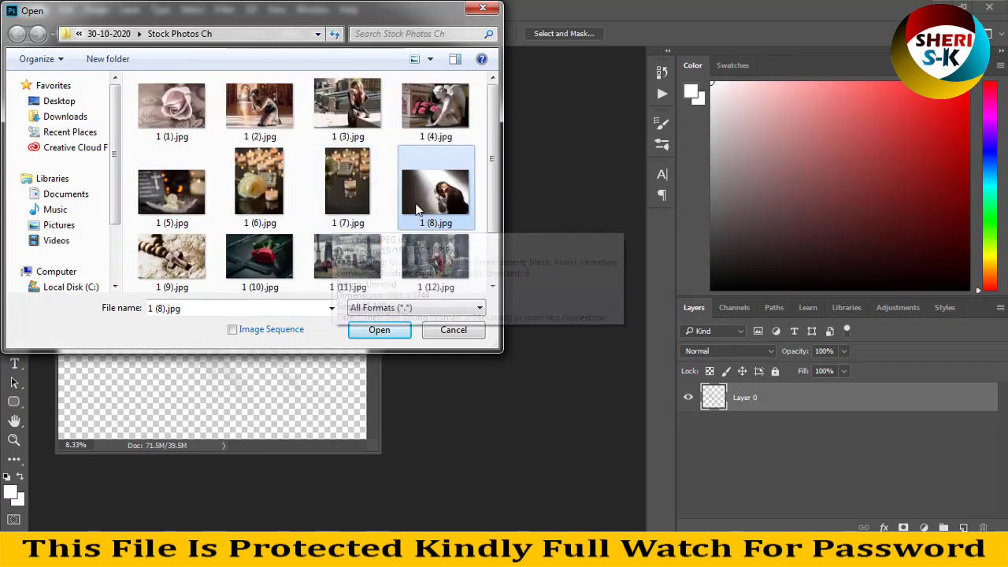
double_click(423, 195)
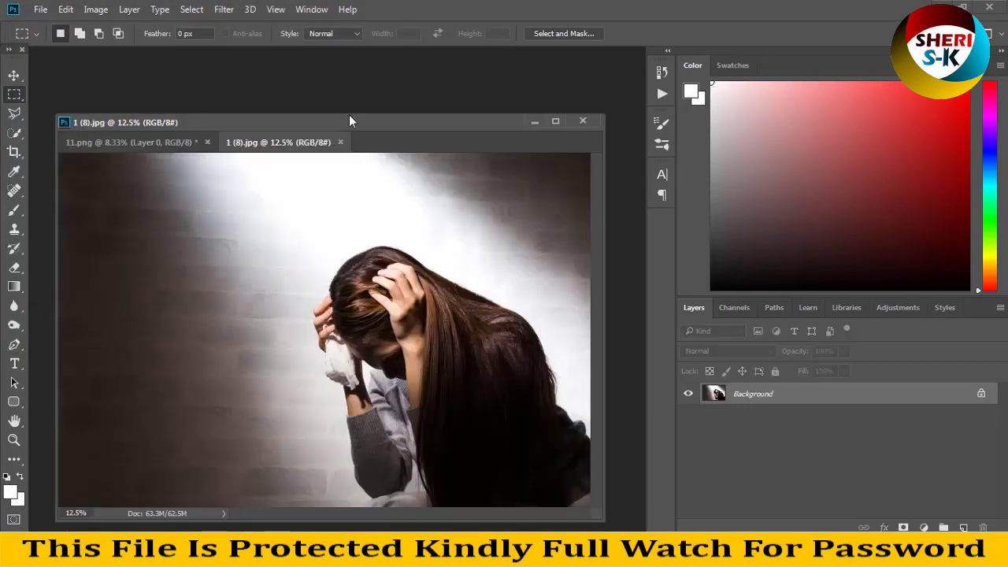
Copy the grey lightning into 1 (8).jpg as Layer 1 over the woman's head
drag(304, 141, 330, 145)
click(189, 198)
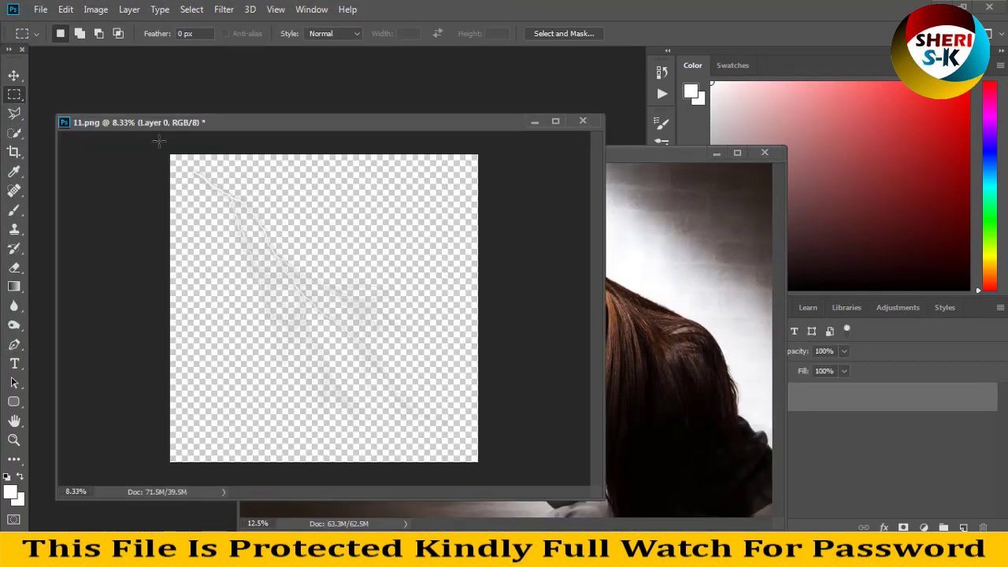
click(12, 75)
mouse_move(275, 270)
mouse_down()
mouse_move(747, 315)
mouse_move(632, 315)
mouse_move(493, 261)
mouse_move(527, 247)
mouse_up()
key(ctrl+minus)
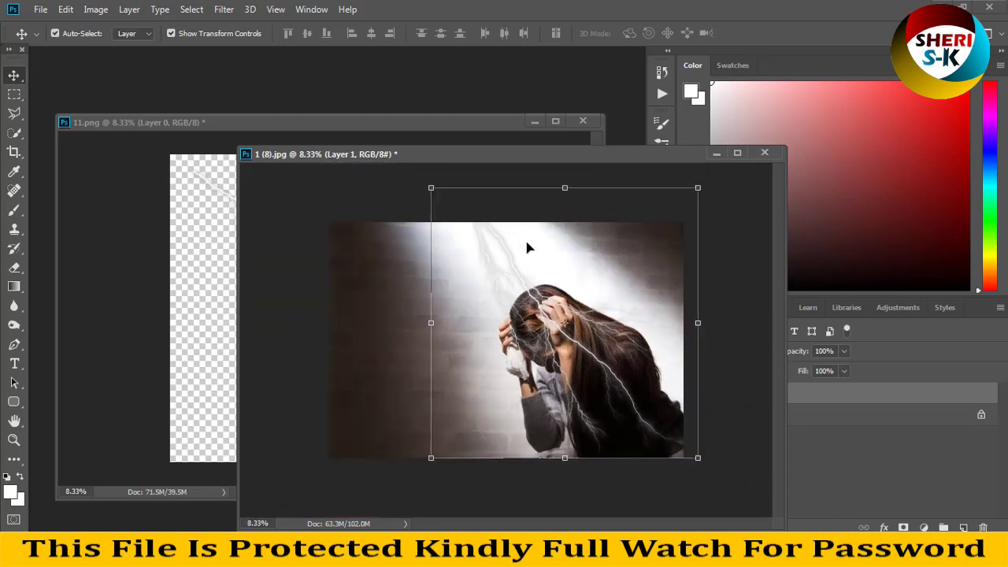
Try a -4 hue shift on the lightning in Hue/Saturation, then cancel it
key(i)
key(ctrl+u)
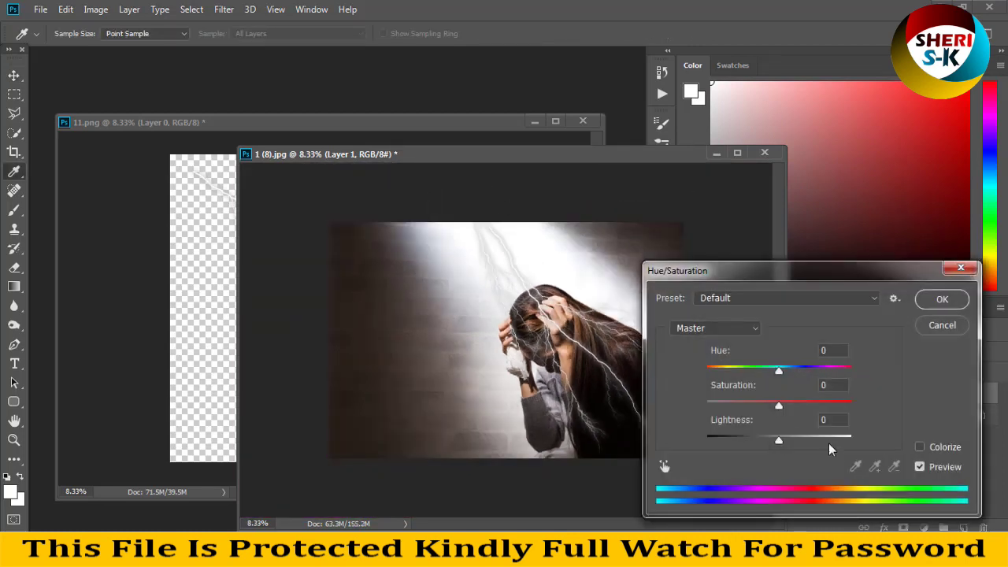
drag(779, 370, 777, 369)
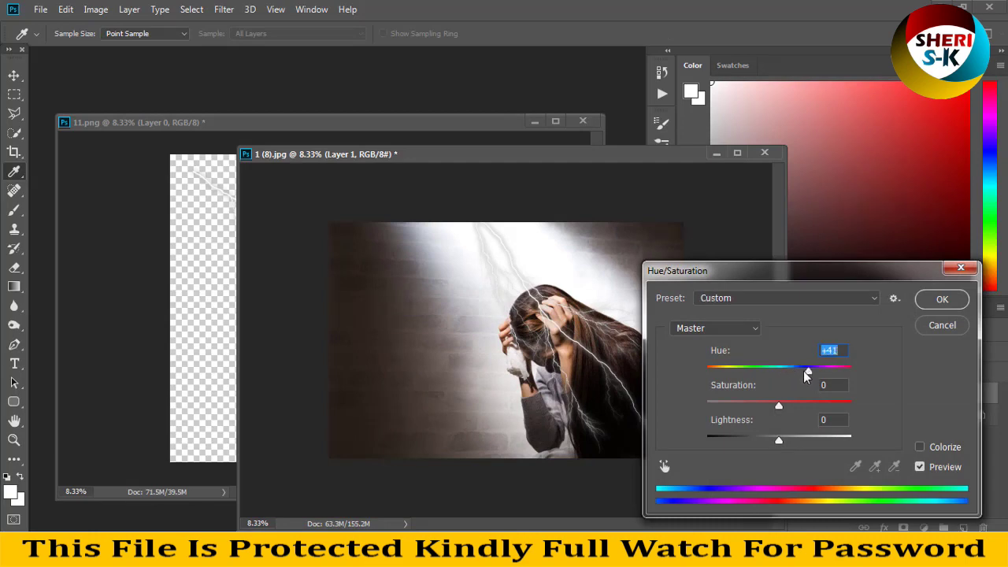
click(936, 326)
key(v)
drag(602, 150, 496, 154)
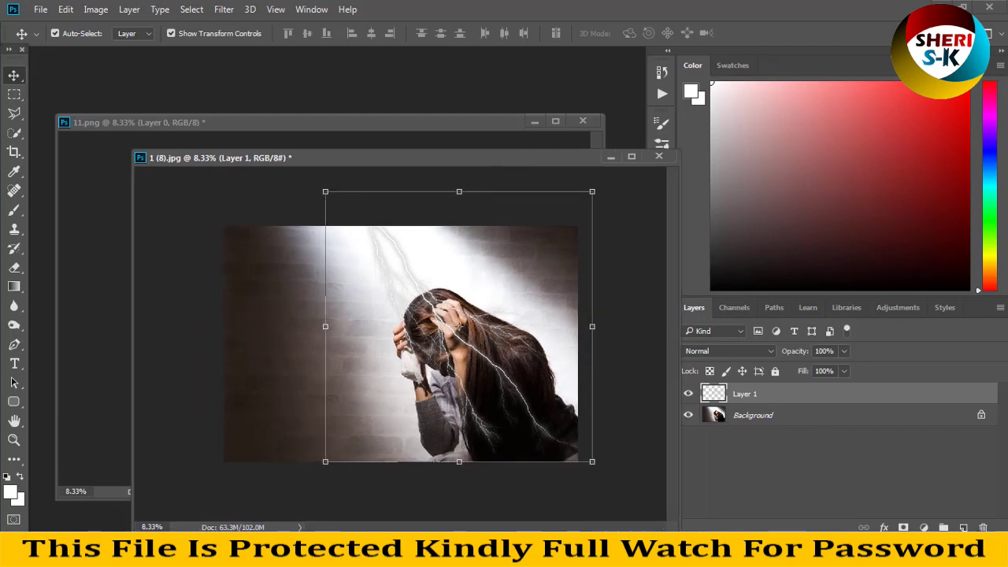
click(883, 526)
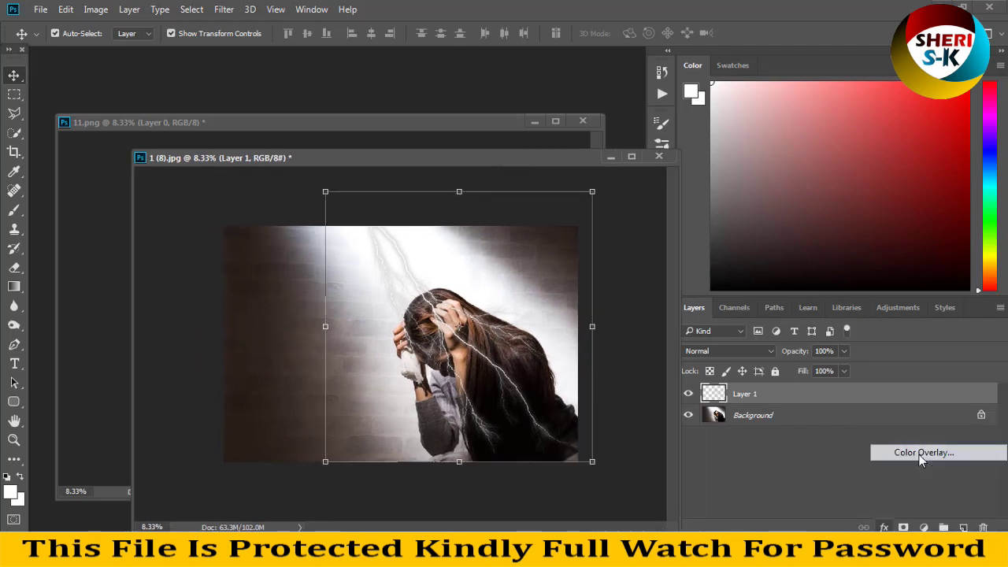
Replace the lightning's Color Overlay with a red Gradient Overlay on Layer 1
click(921, 452)
mouse_move(562, 68)
mouse_down()
mouse_move(830, 241)
mouse_move(841, 220)
mouse_up()
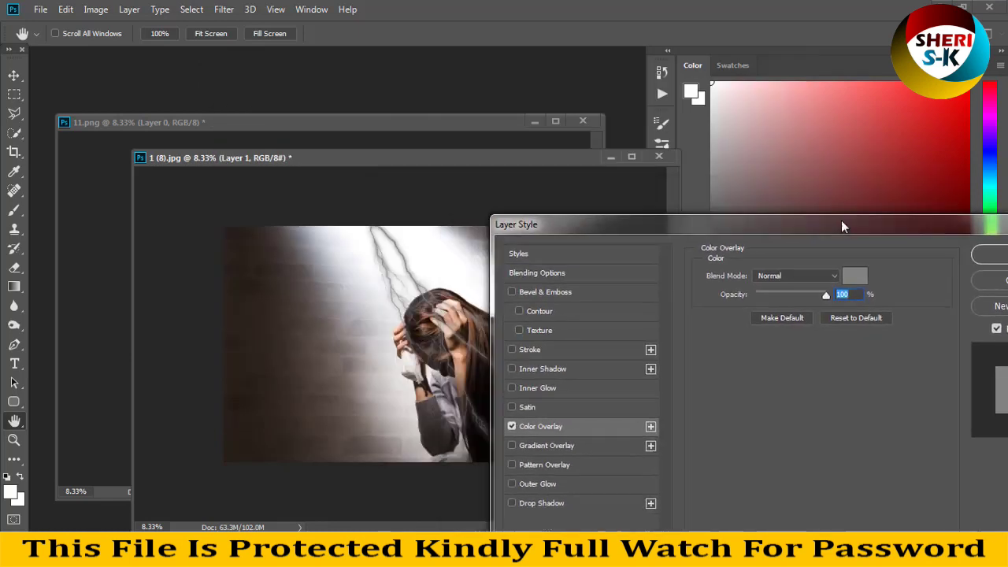
click(511, 426)
click(526, 444)
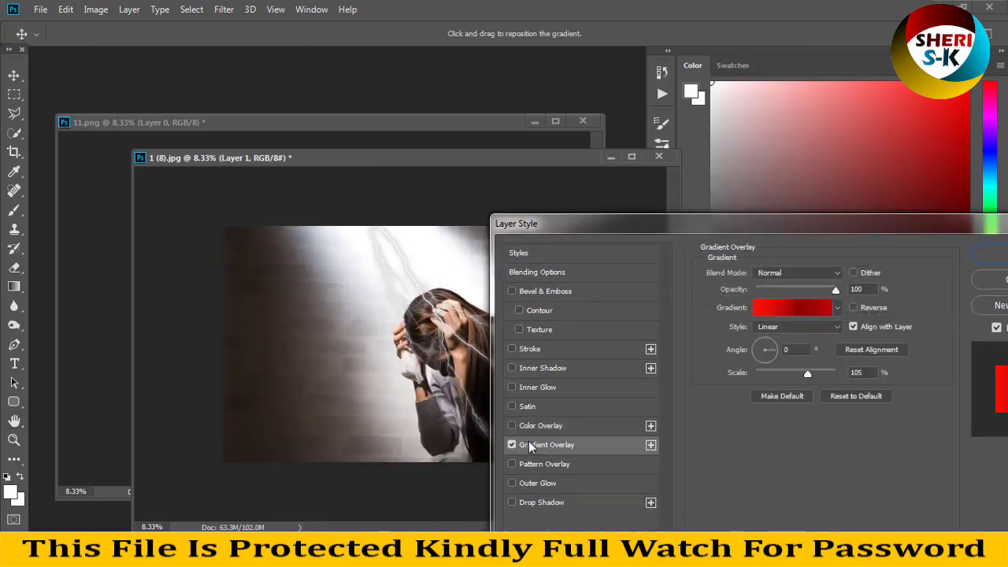
click(513, 446)
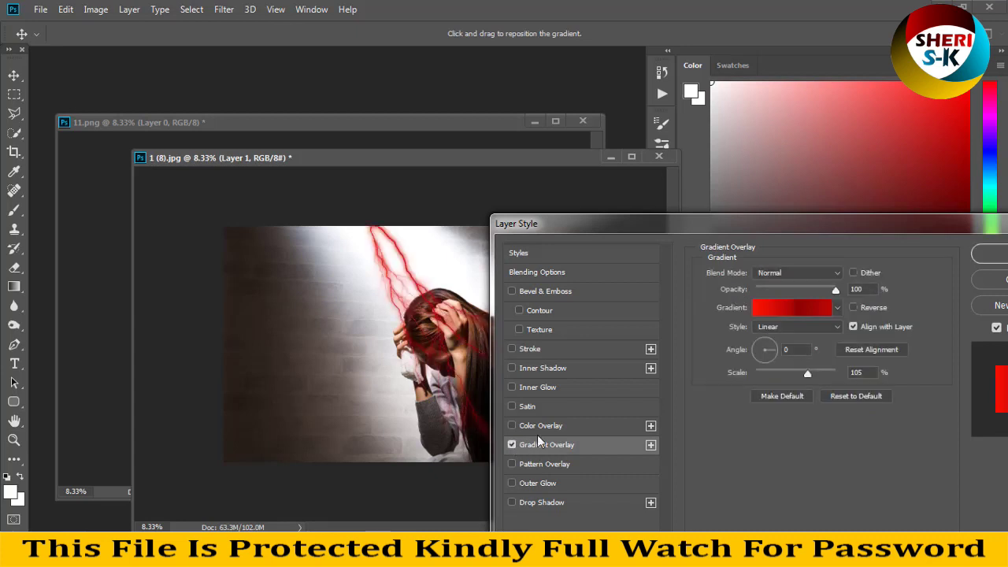
Confirm the gradient effect and position the red lightning striking the woman's head
click(988, 256)
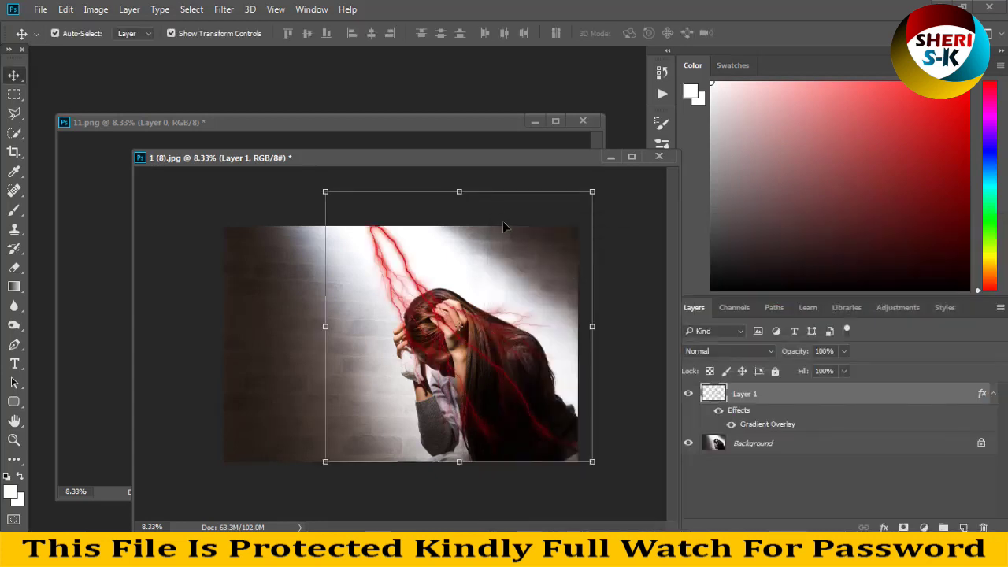
drag(409, 273, 392, 242)
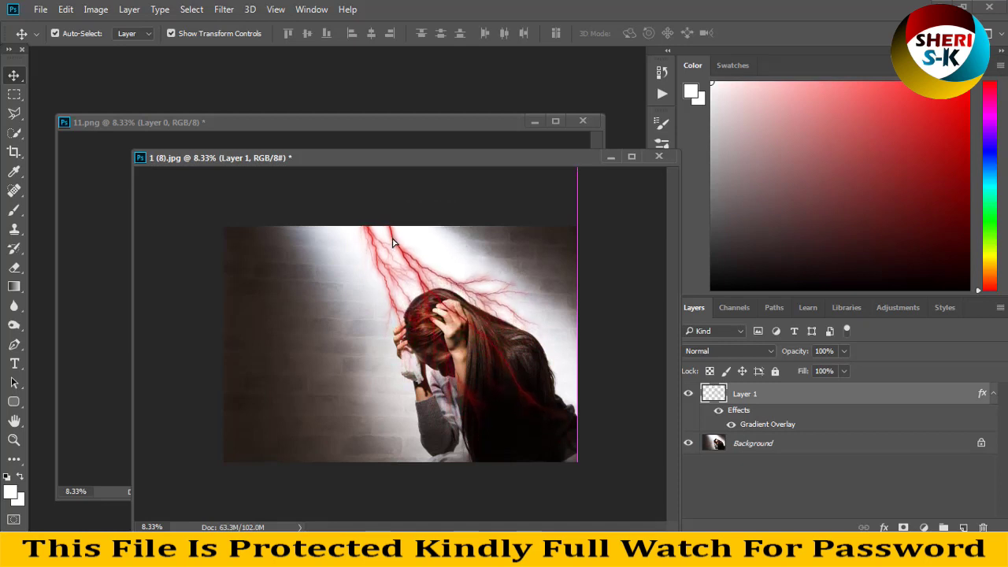
click(607, 255)
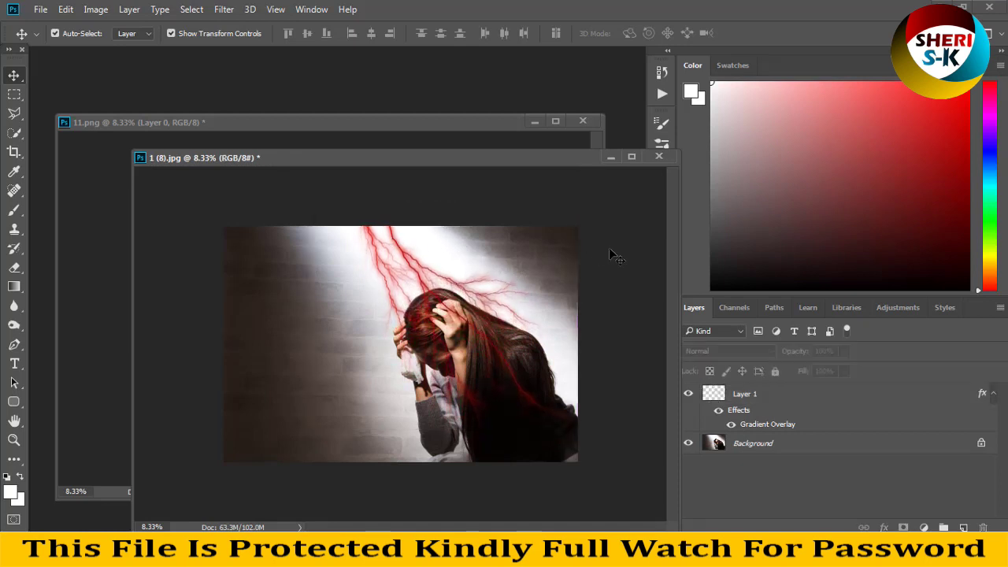